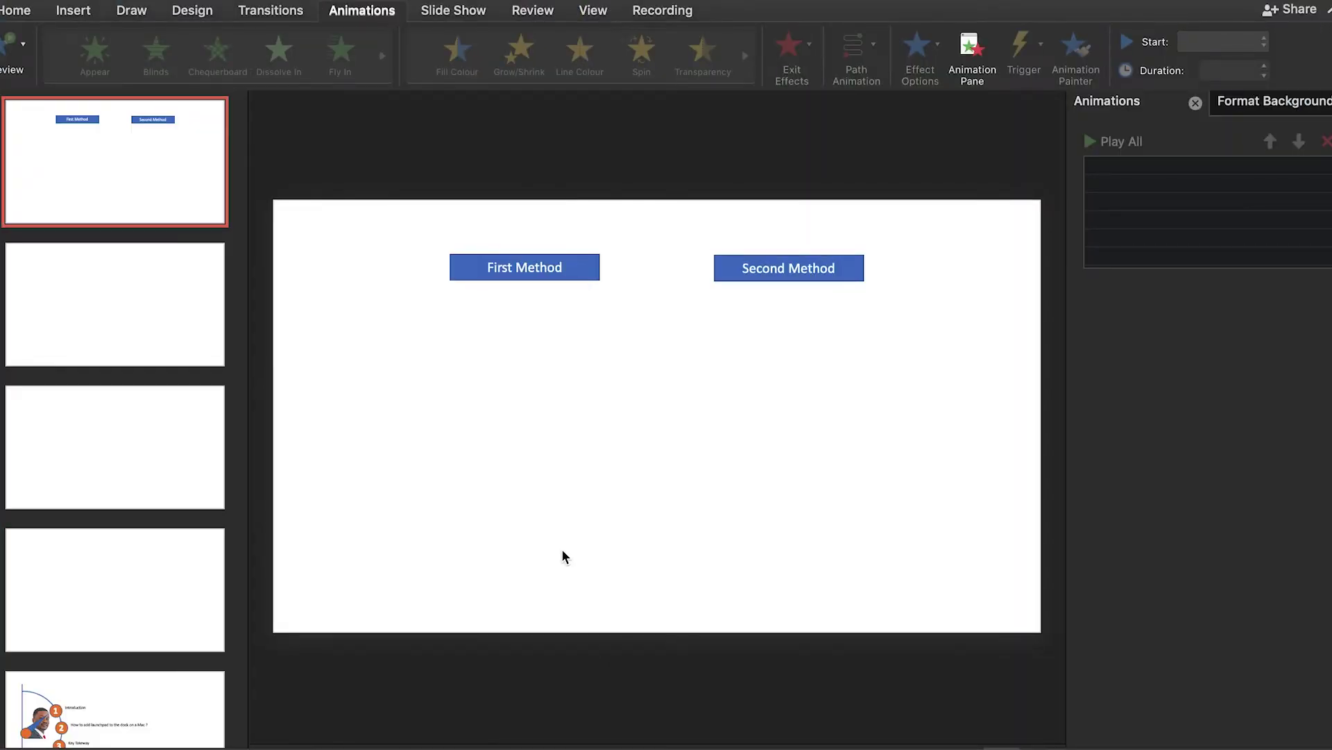
# - Leave the slideshow for slide 1 in Normal view and switch to the Insert tools
pyautogui.click(74, 11)
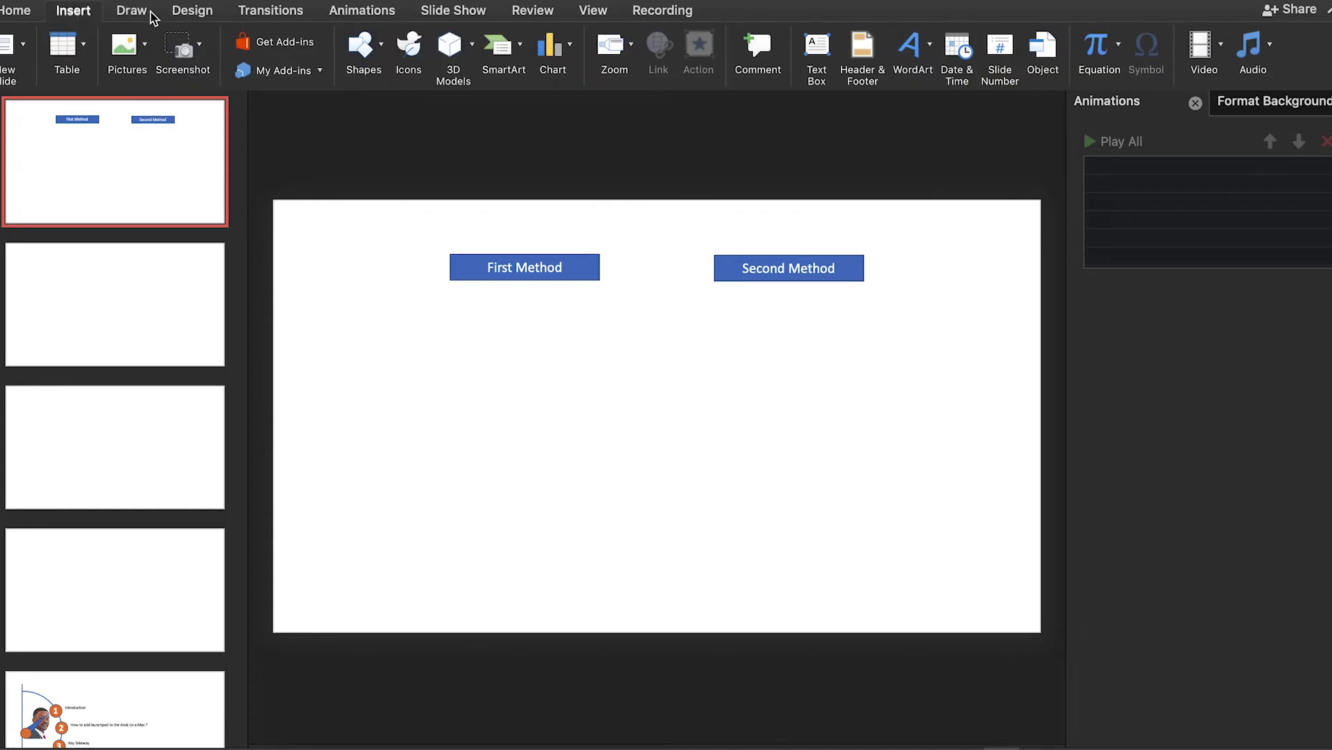
# - Draw a 6.4 cm blue 32-point star under First Method and deepen its spikes
pyautogui.click(382, 48)
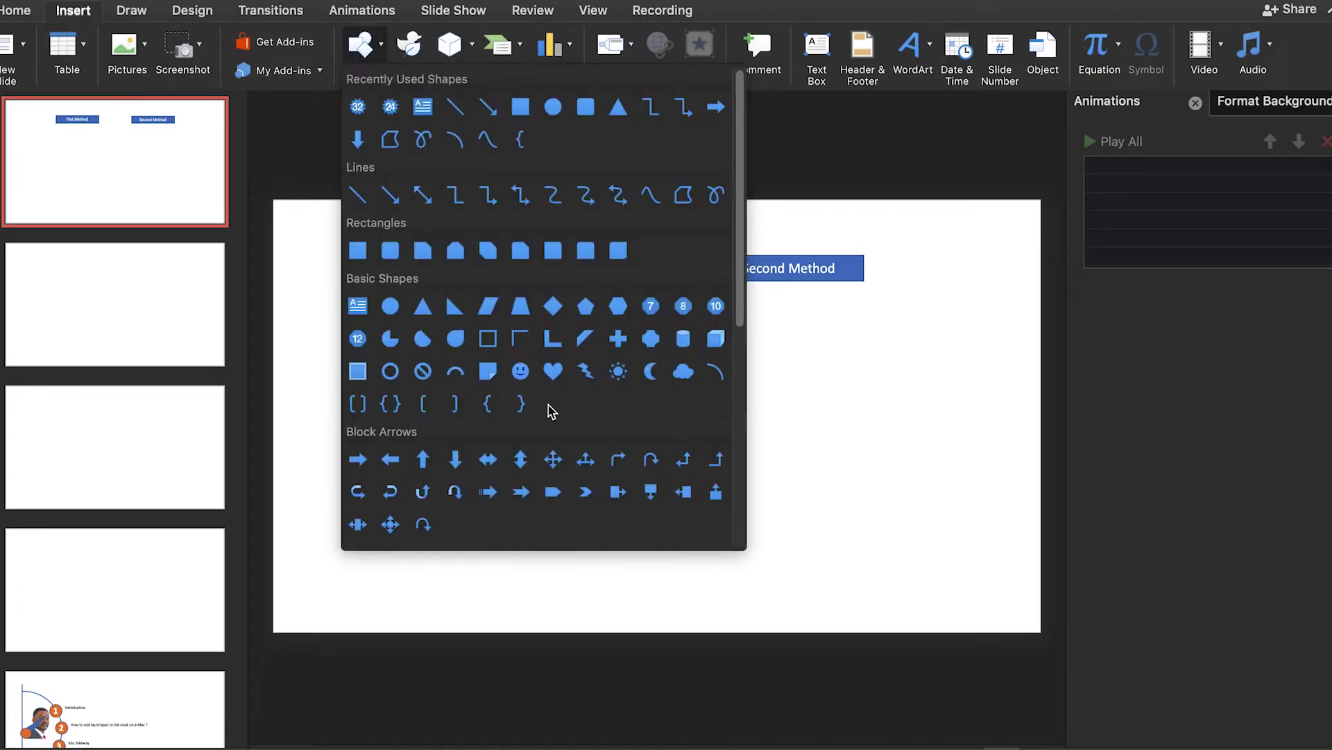
pyautogui.scroll(-10, 552, 409)
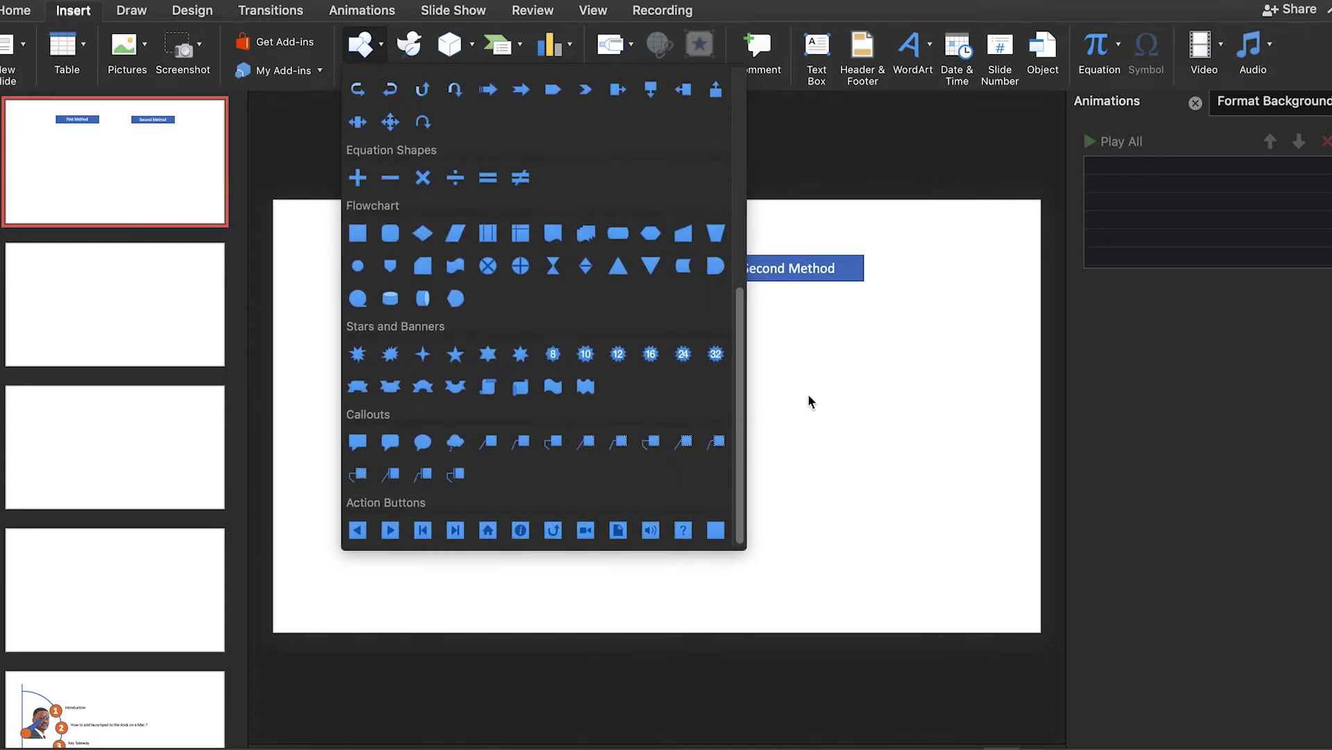
pyautogui.click(716, 354)
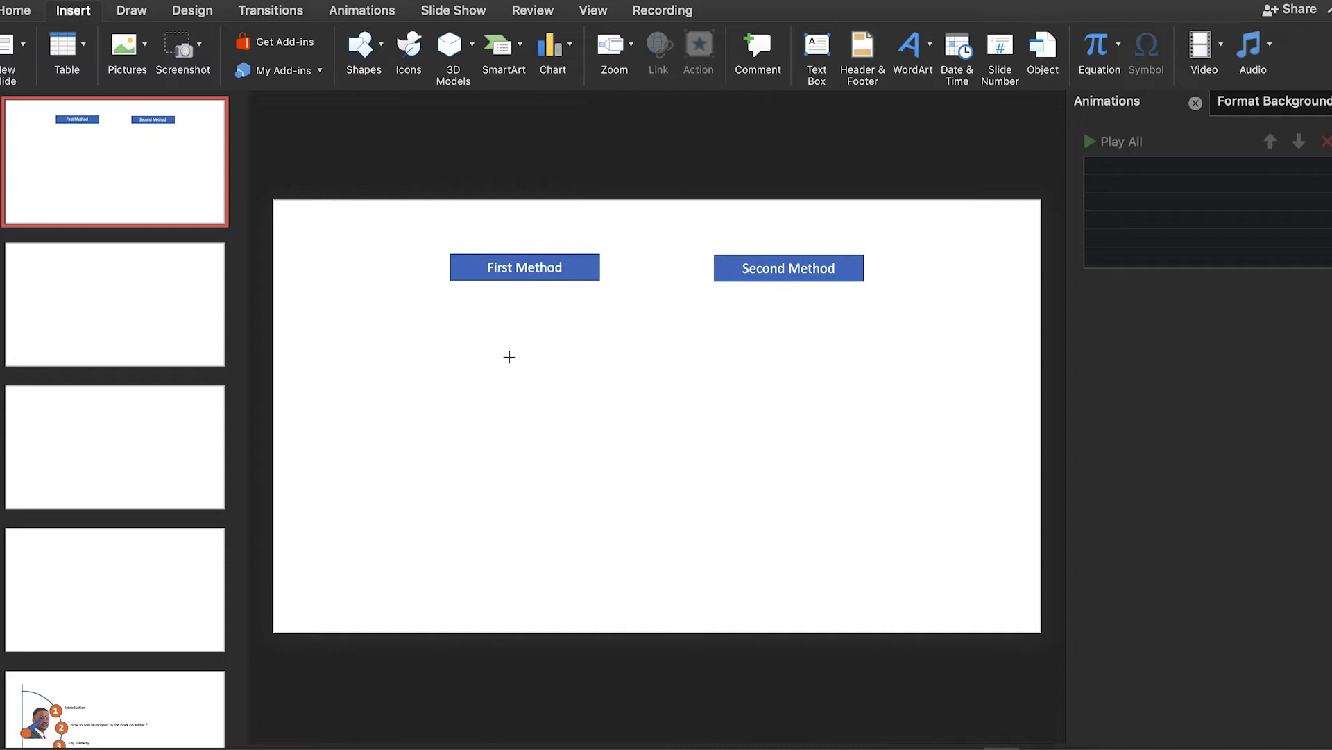
pyautogui.moveTo(502, 355); pyautogui.dragTo(595, 497)
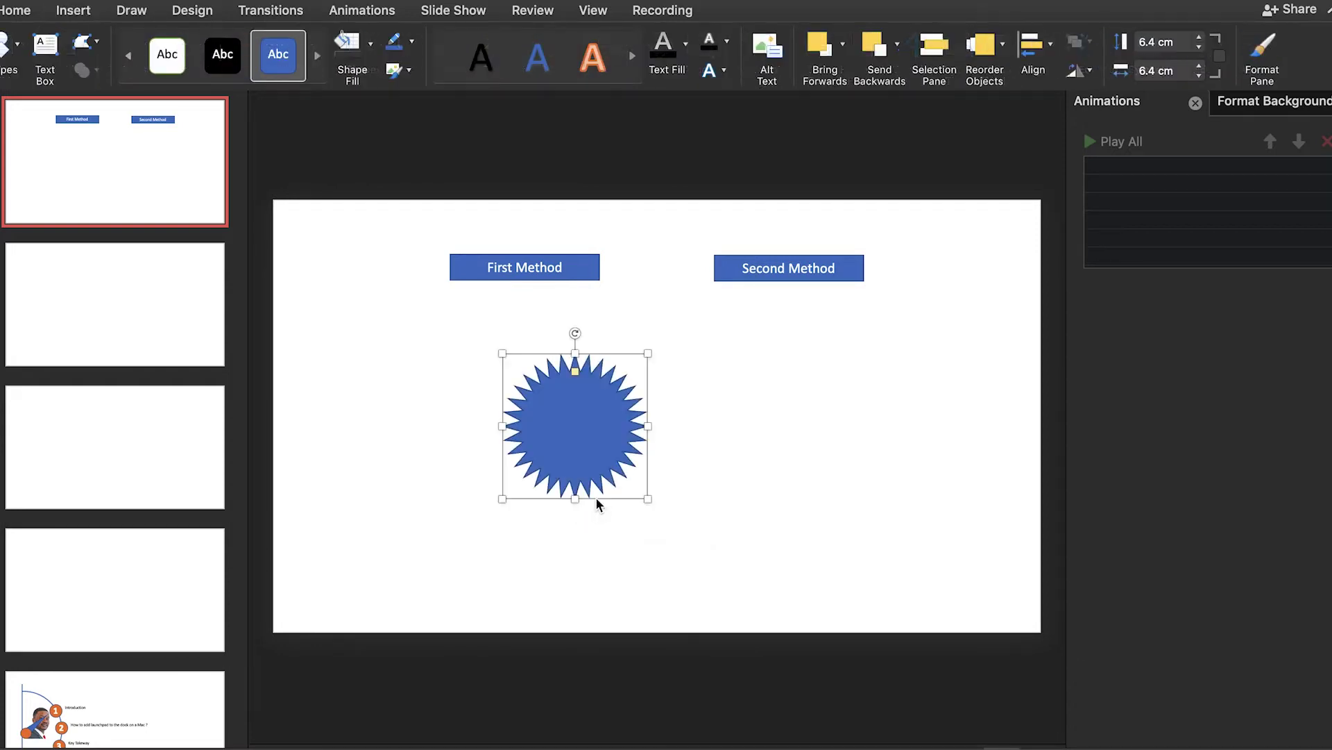
pyautogui.moveTo(586, 408)
pyautogui.mouseDown()
pyautogui.moveTo(536, 396)
pyautogui.moveTo(533, 372)
pyautogui.mouseUp()
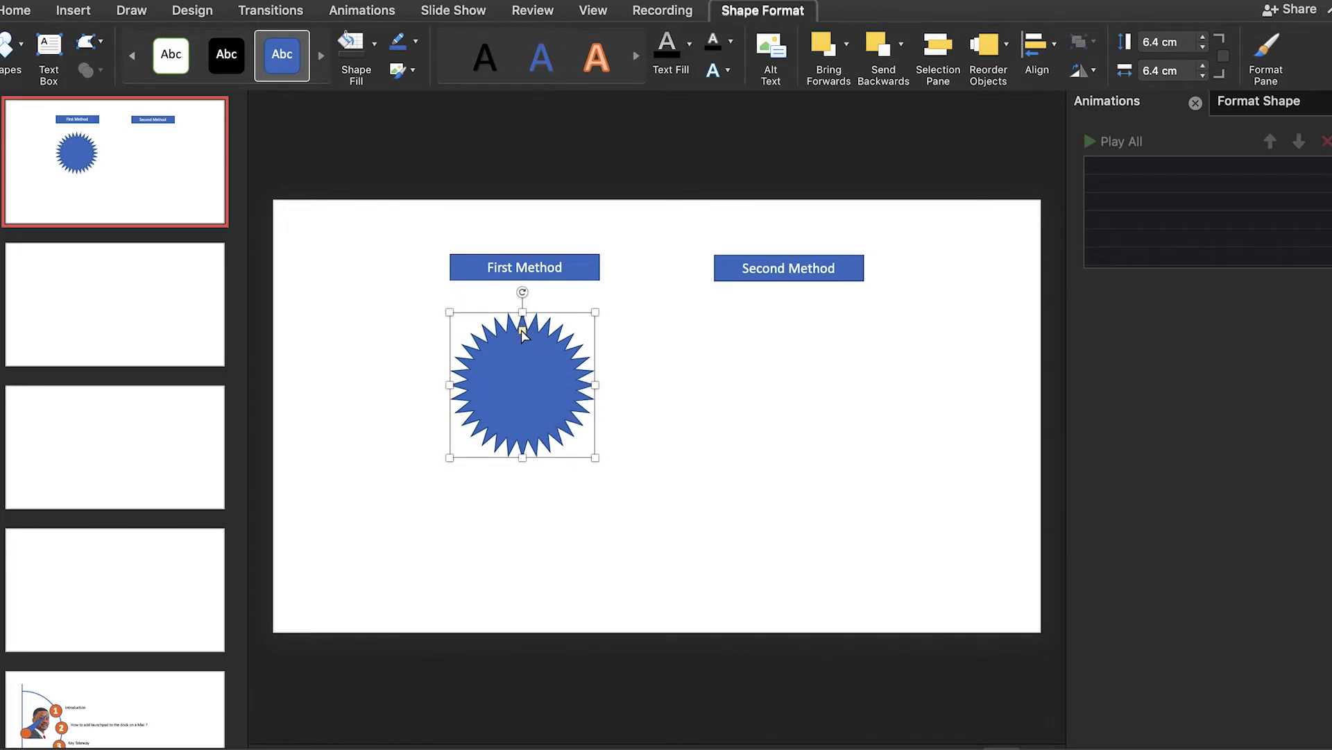
pyautogui.moveTo(522, 331); pyautogui.dragTo(520, 336)
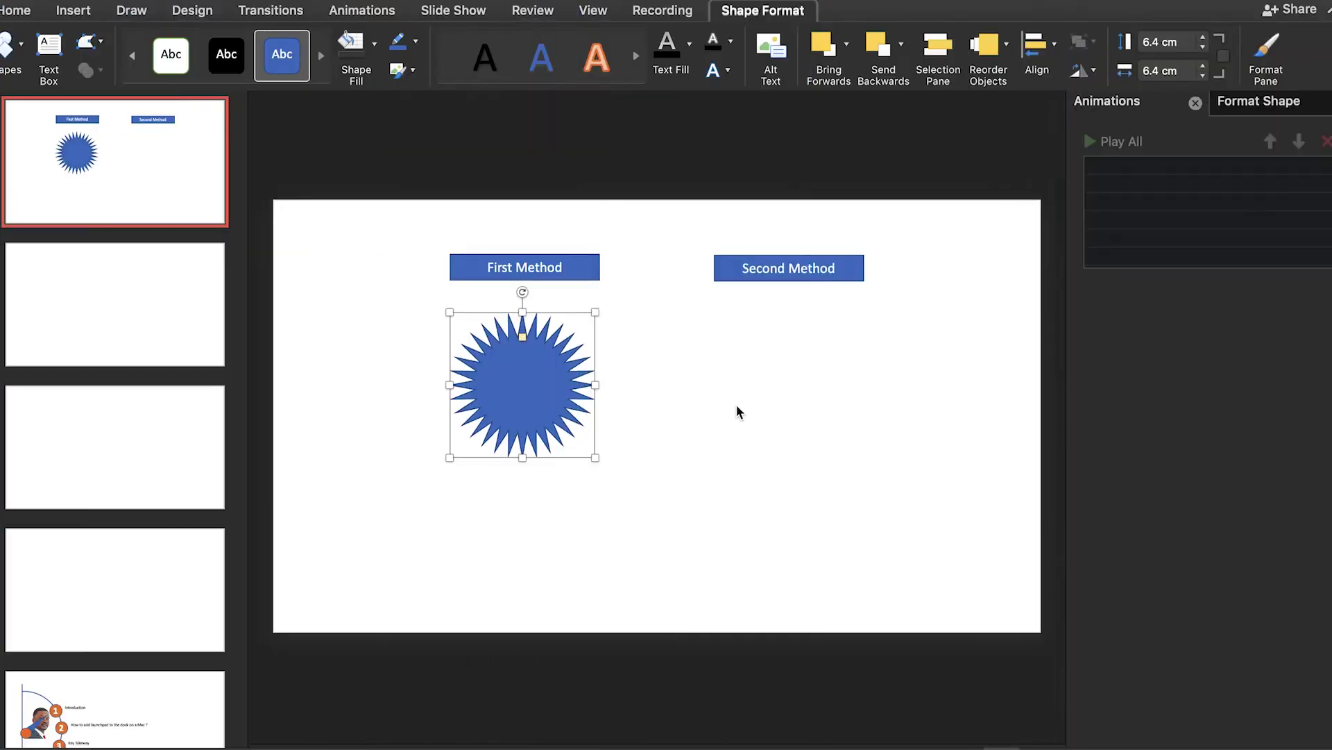
# - Draw a blue circle, resize it to 5.17 cm, and centre it over the starburst
pyautogui.click(694, 419)
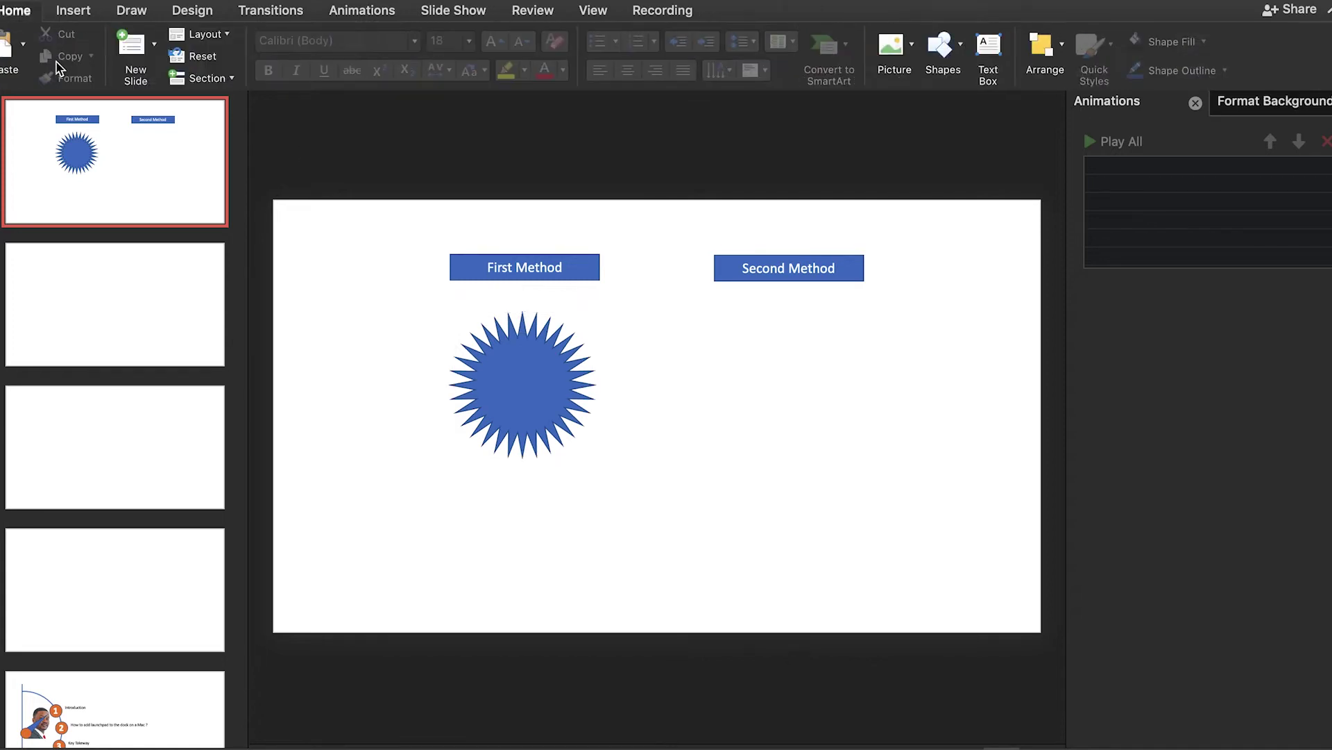
pyautogui.click(963, 52)
pyautogui.click(1132, 105)
pyautogui.moveTo(714, 386); pyautogui.dragTo(804, 509)
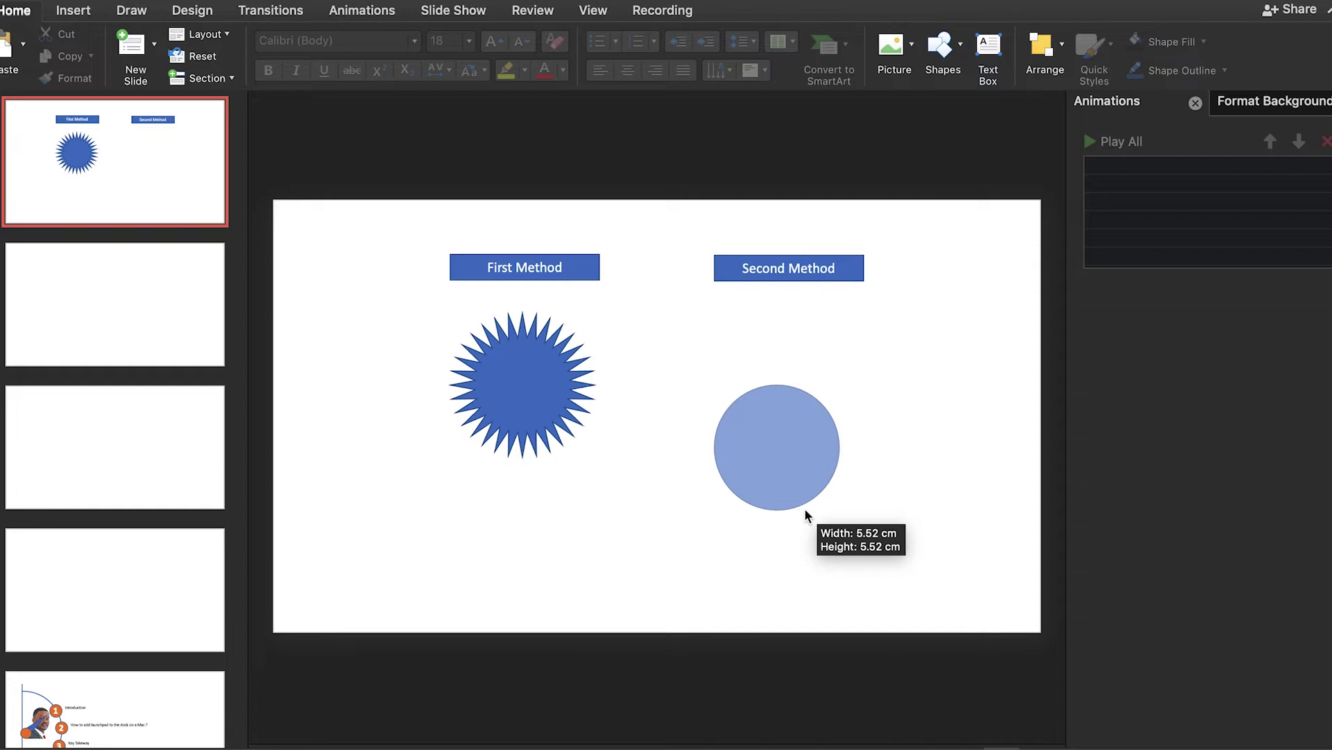
pyautogui.moveTo(805, 510); pyautogui.dragTo(709, 476)
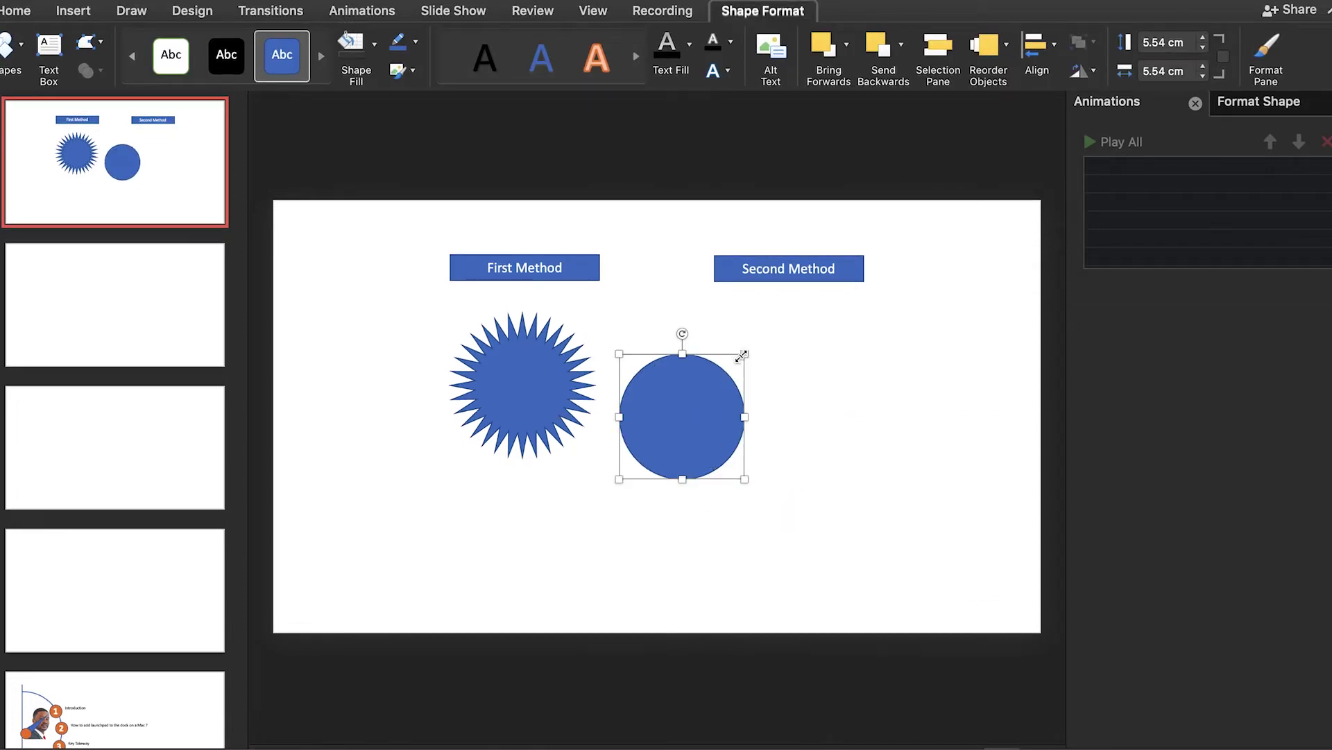
pyautogui.moveTo(742, 355); pyautogui.dragTo(737, 361)
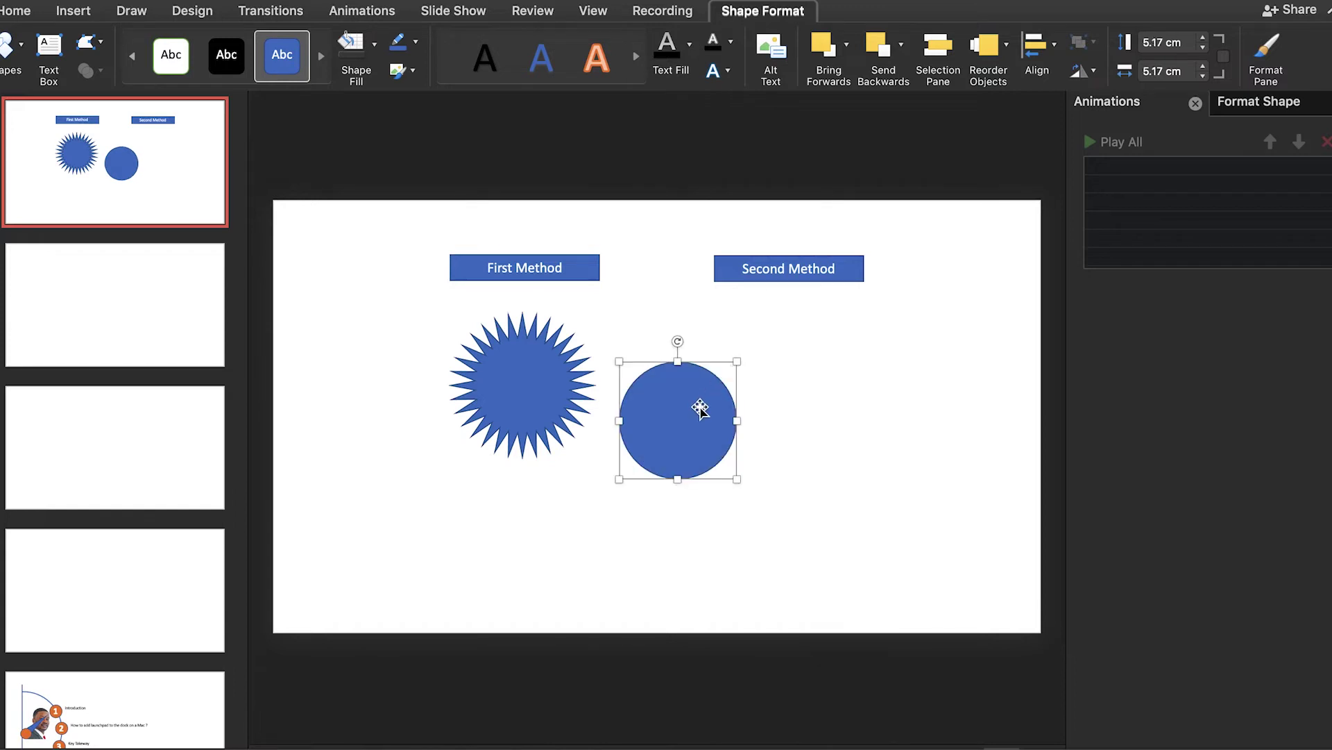
pyautogui.moveTo(700, 409); pyautogui.dragTo(549, 371)
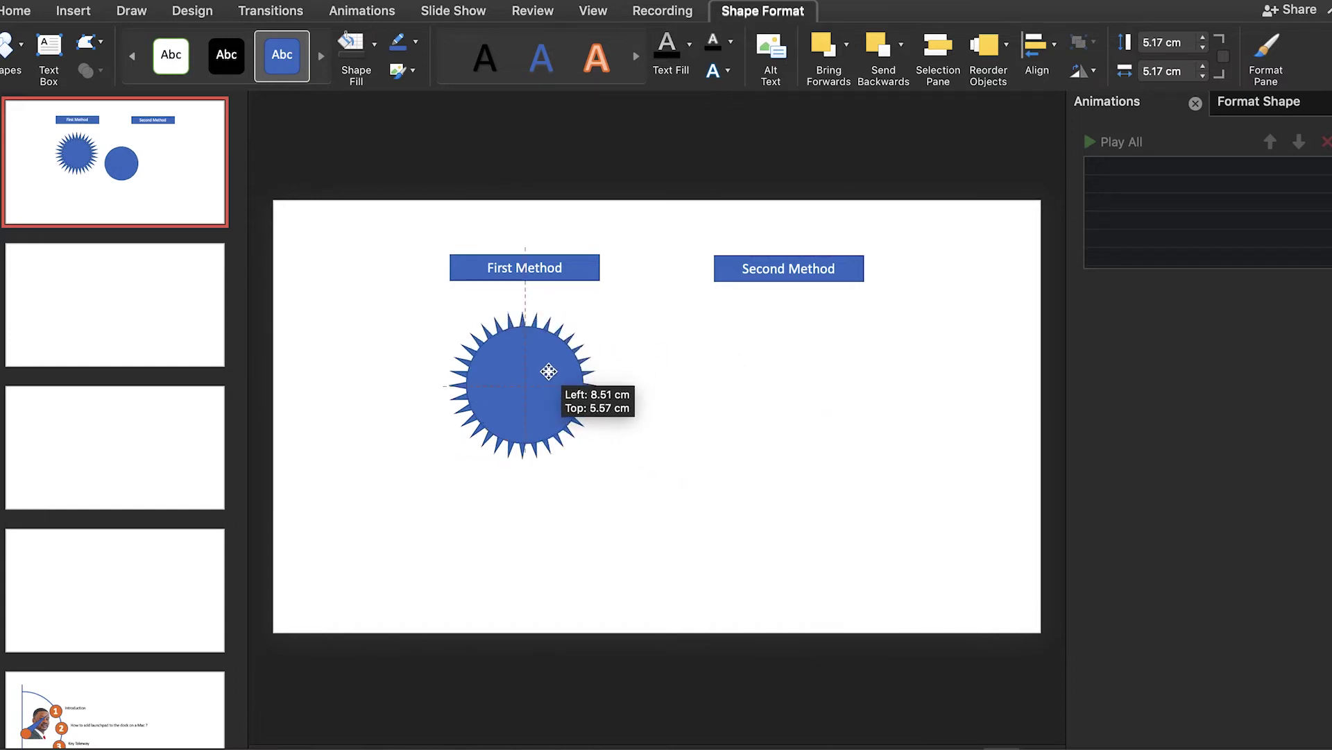
pyautogui.moveTo(549, 371); pyautogui.dragTo(549, 371)
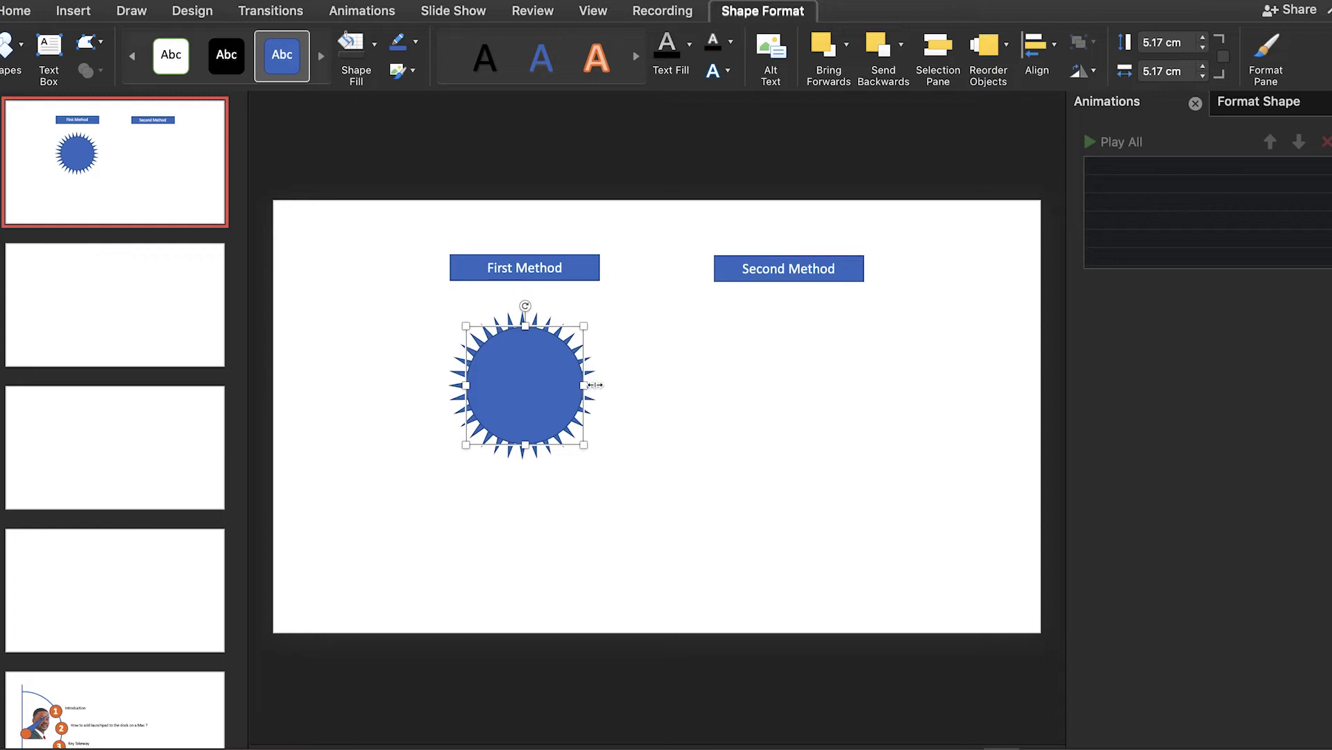
# - Select the circle and starburst together and merge them with Intersect
pyautogui.keyDown('shift'); pyautogui.click(593, 367); pyautogui.keyUp('shift')
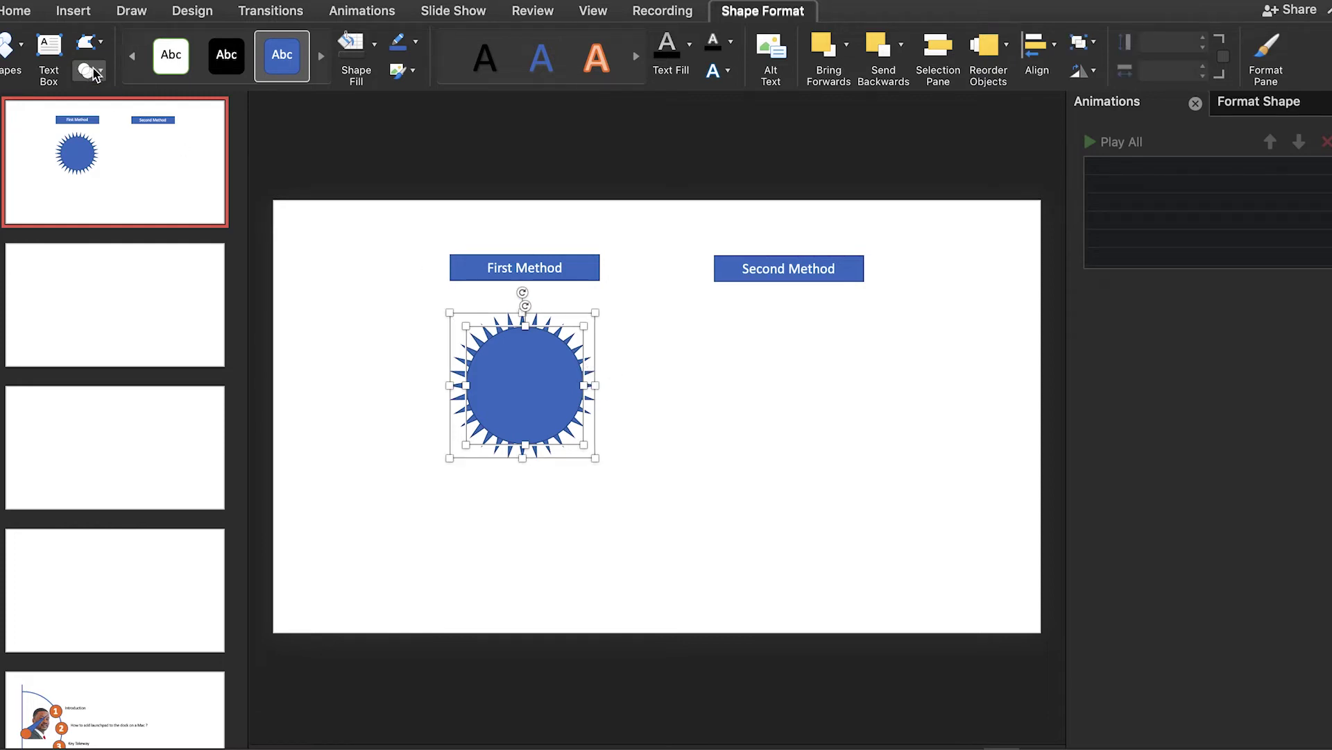
pyautogui.click(720, 437)
pyautogui.moveTo(614, 473); pyautogui.dragTo(439, 303)
pyautogui.click(104, 75)
pyautogui.click(134, 170)
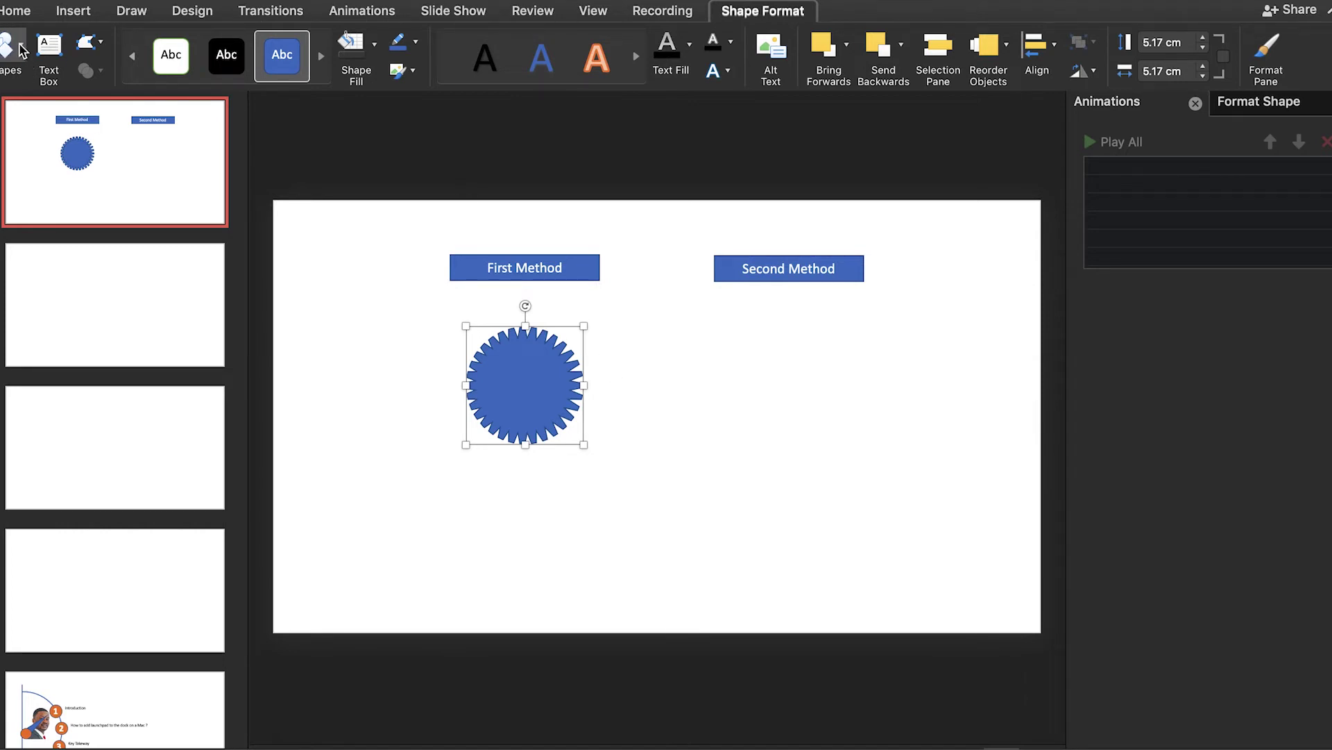
# - Draw a smaller circle over the gear's centre and Subtract it to form a ring
pyautogui.click(21, 47)
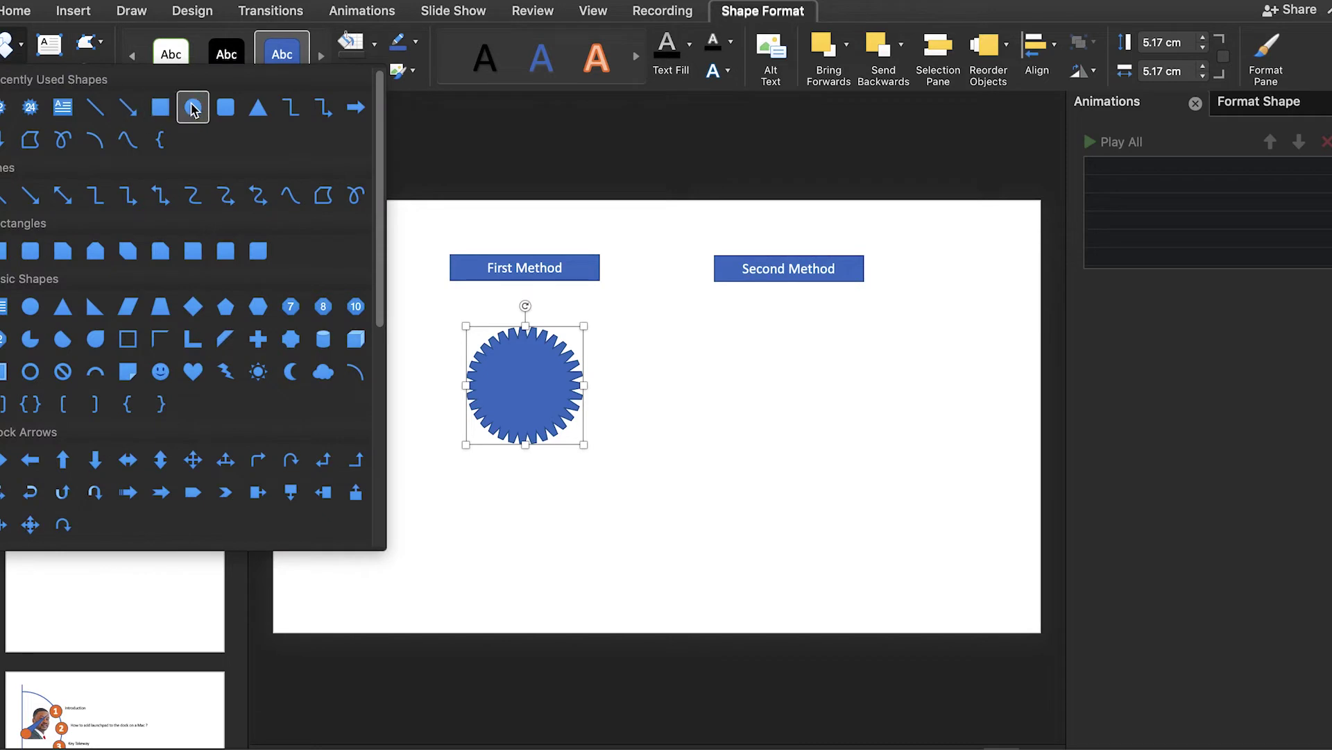
pyautogui.click(193, 109)
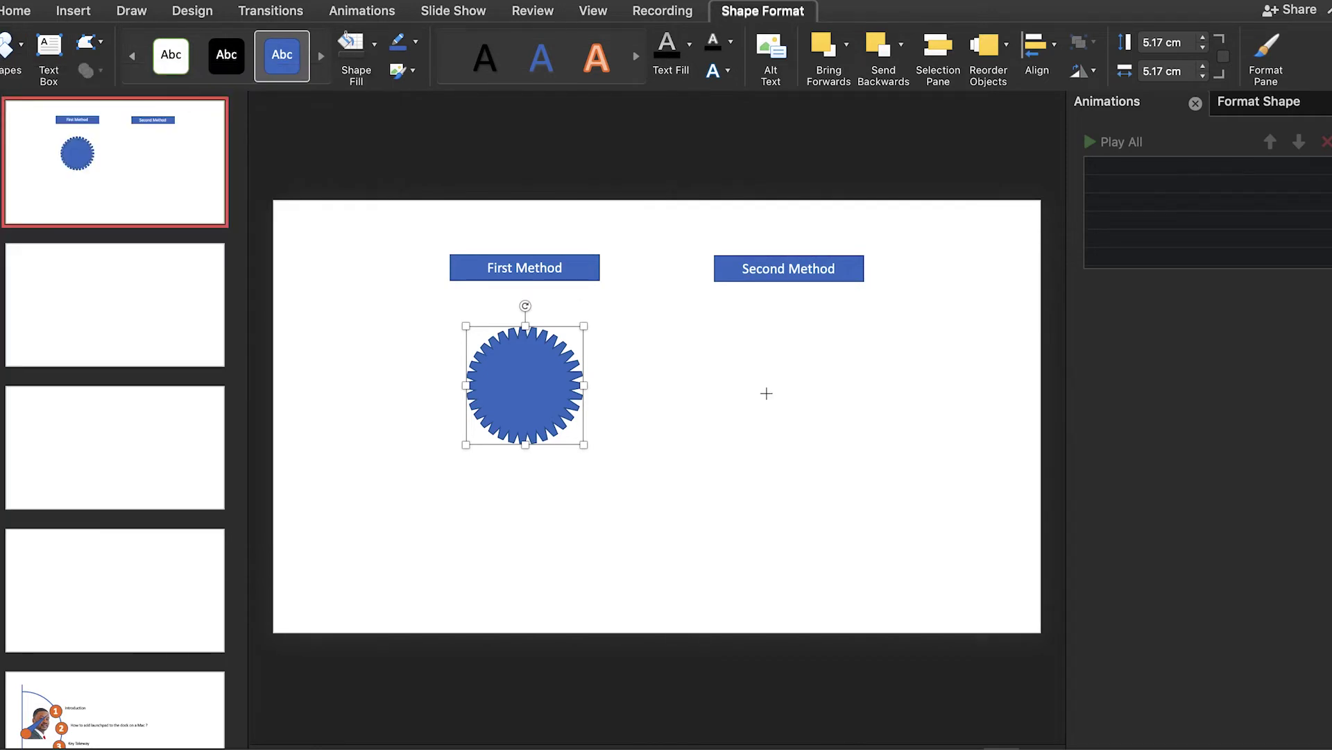
pyautogui.moveTo(759, 393); pyautogui.dragTo(530, 386)
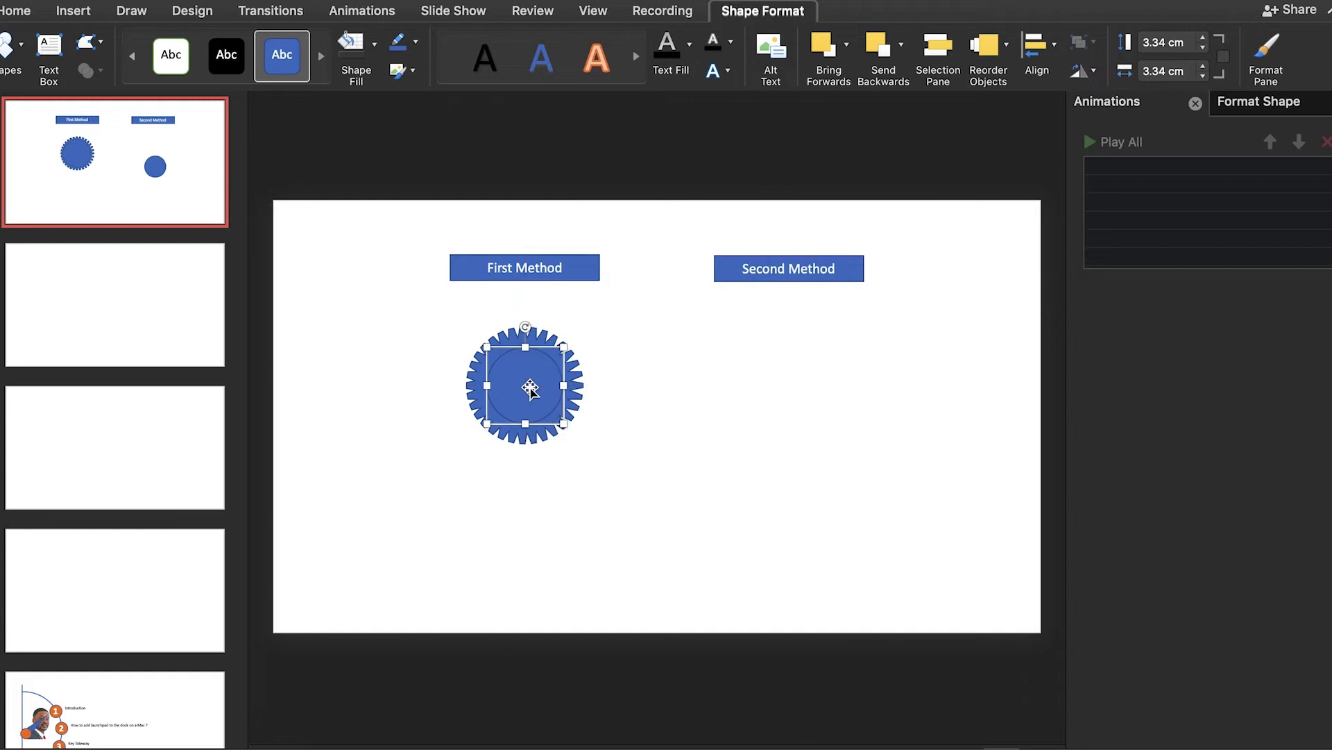
pyautogui.keyDown('shift'); pyautogui.click(580, 397); pyautogui.keyUp('shift')
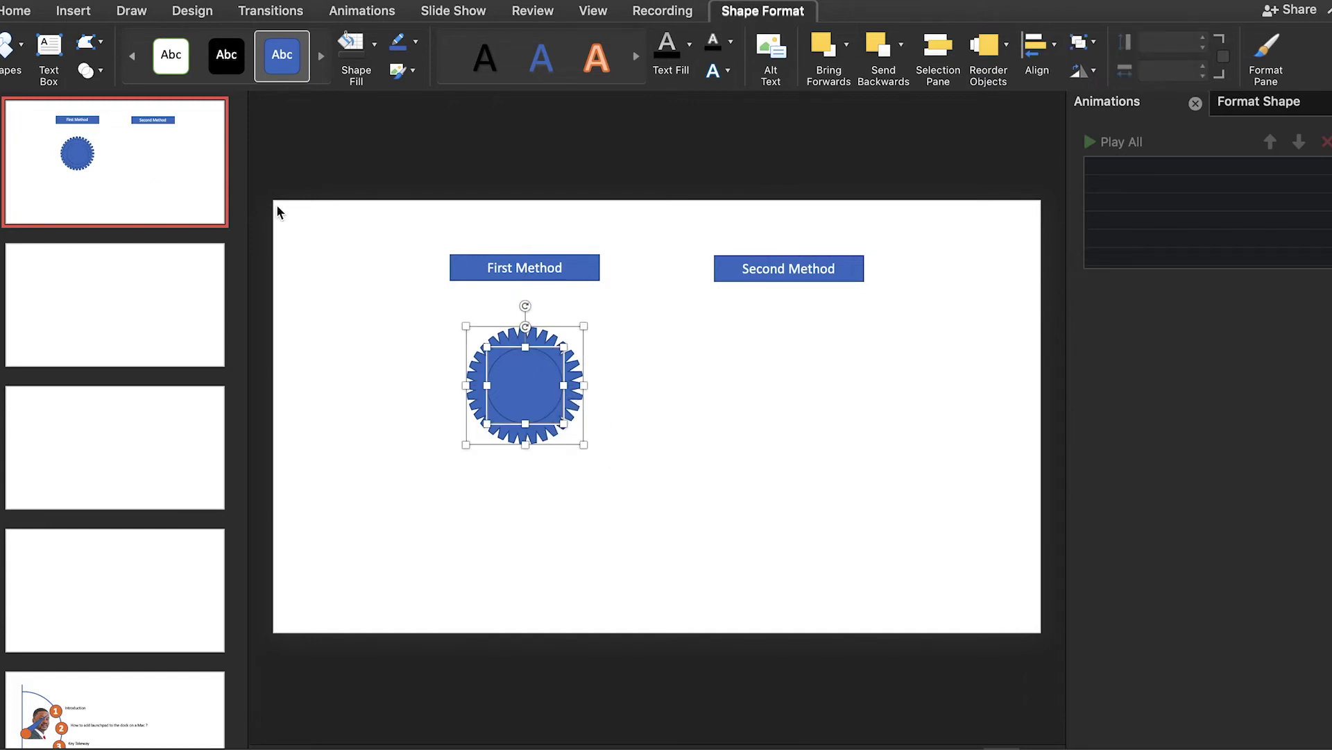
pyautogui.click(103, 72)
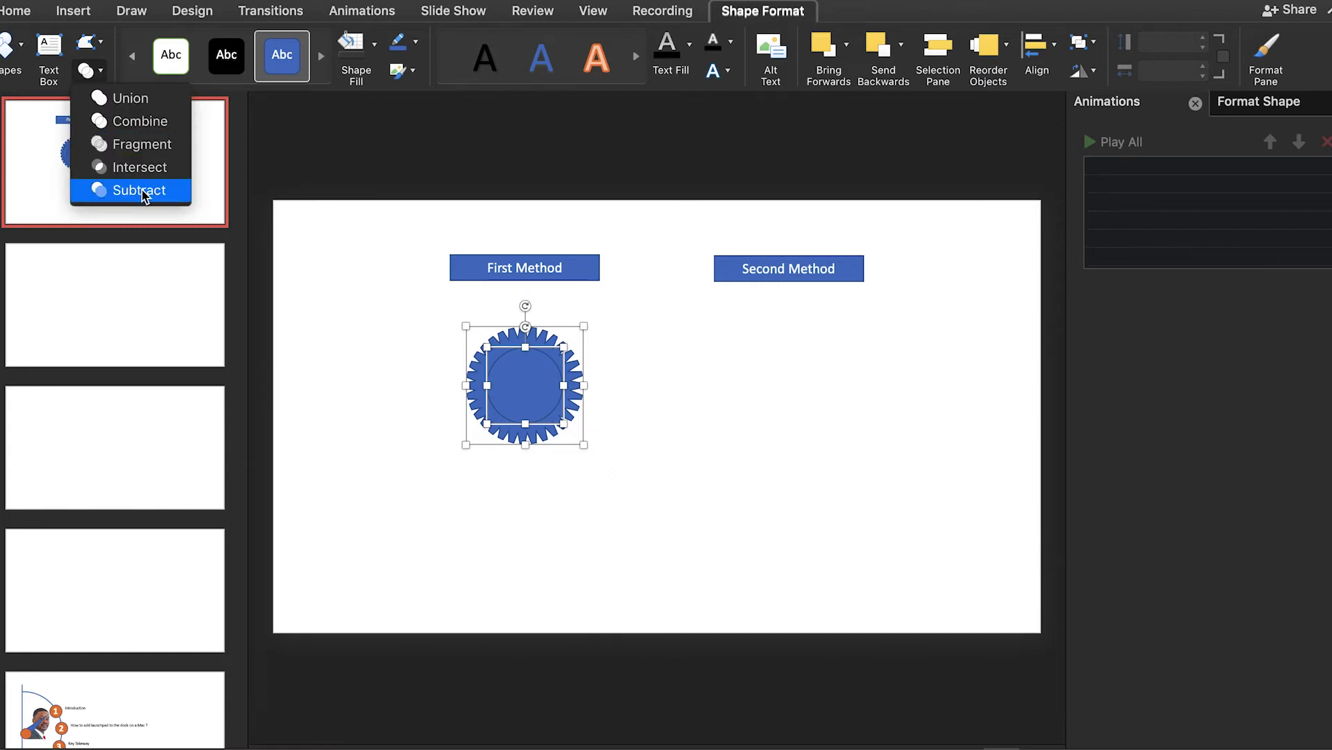
pyautogui.click(144, 196)
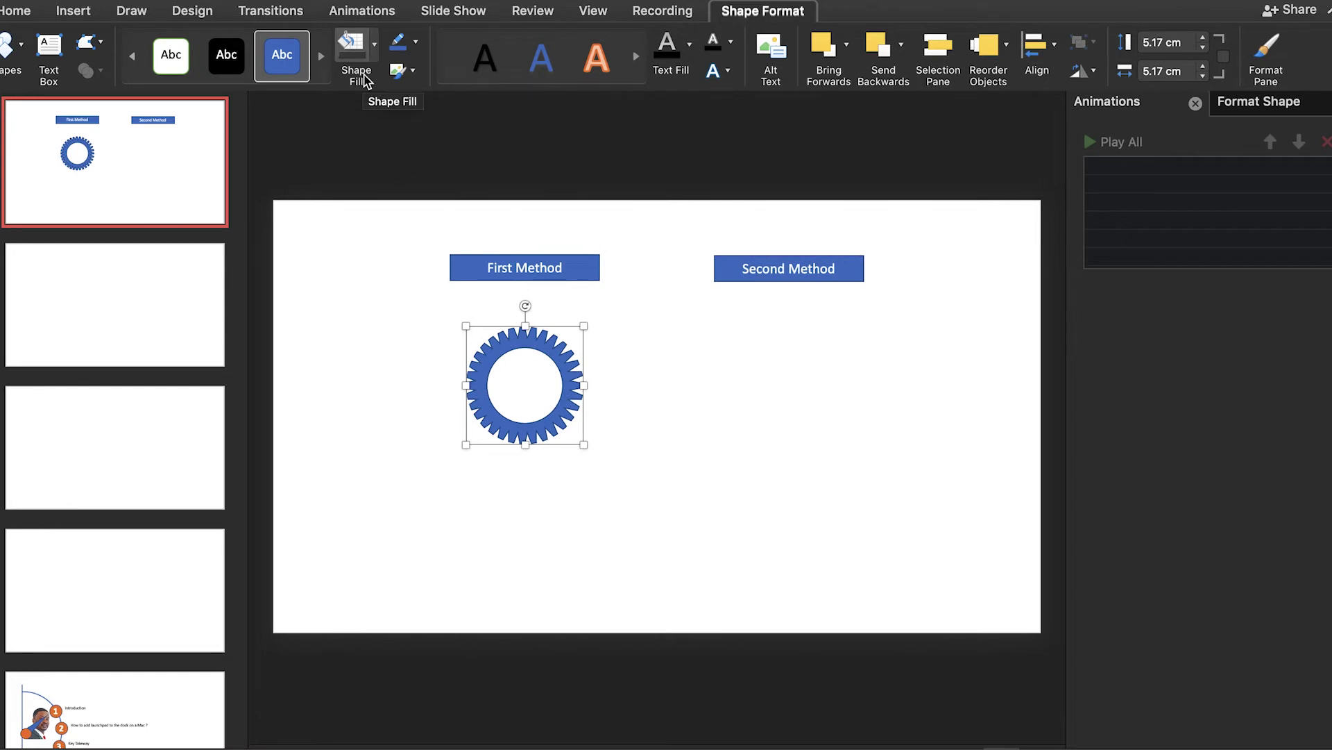
# - Fill the gear ring dark grey and set its outline to No line
pyautogui.click(365, 63)
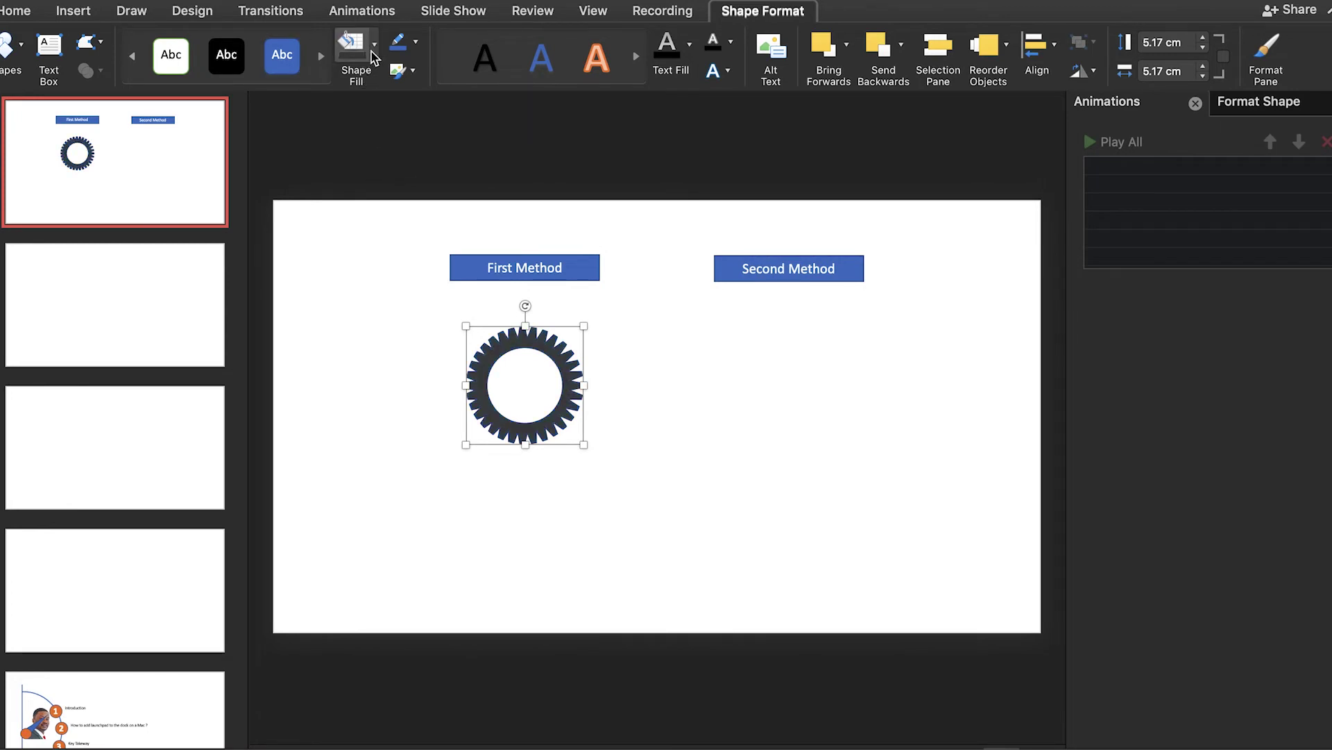
pyautogui.click(375, 49)
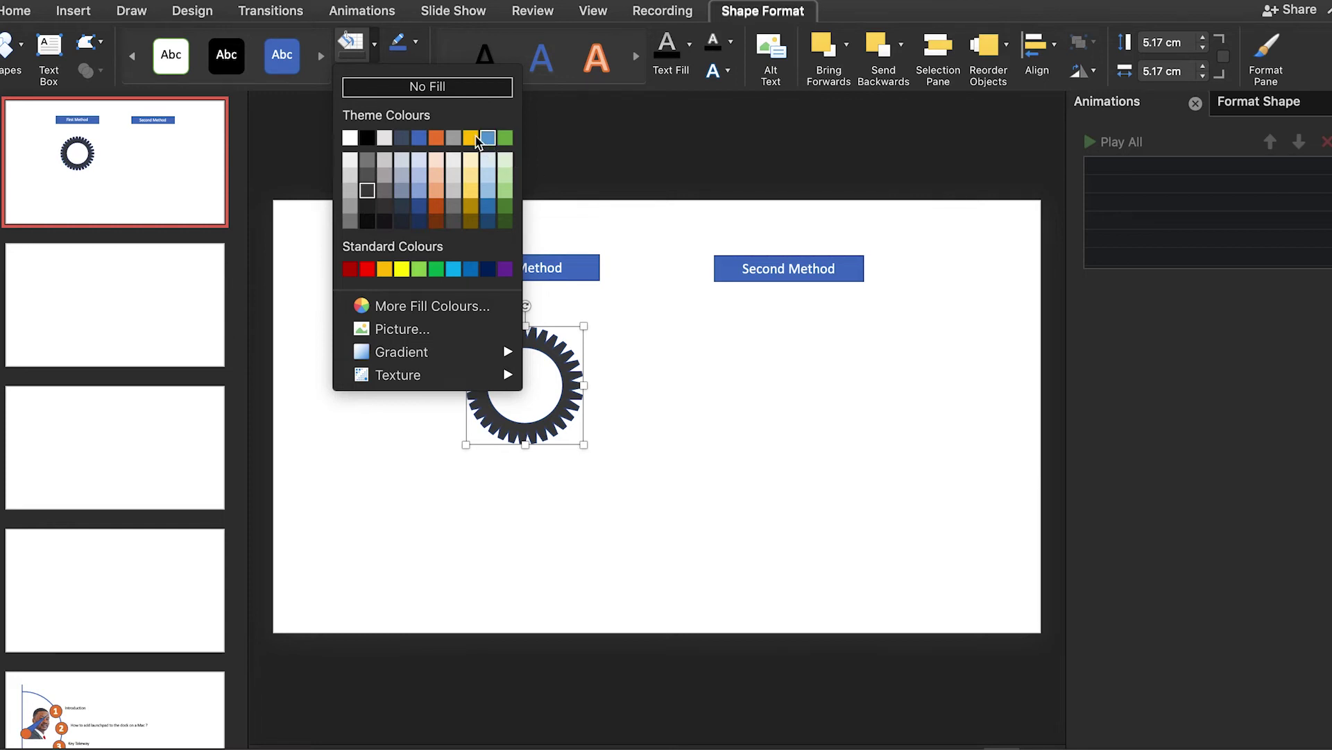
pyautogui.click(767, 459)
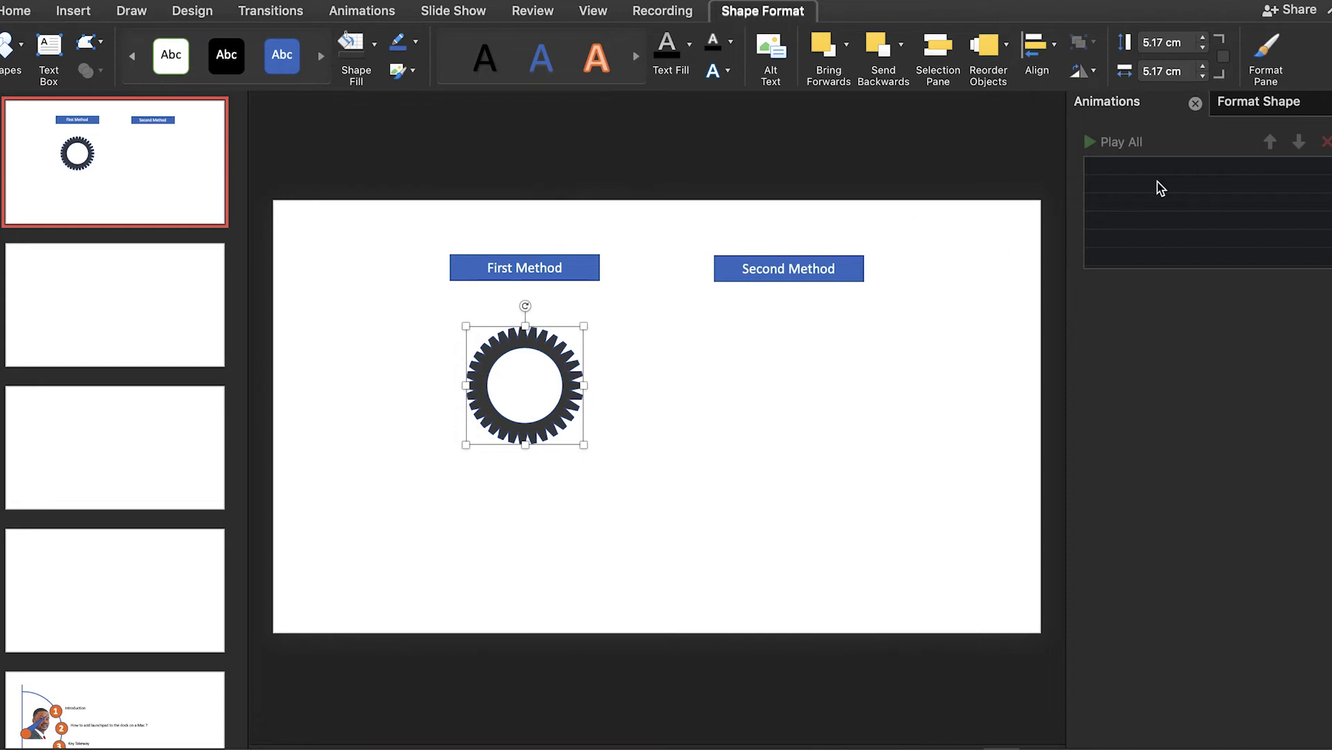
pyautogui.click(1267, 76)
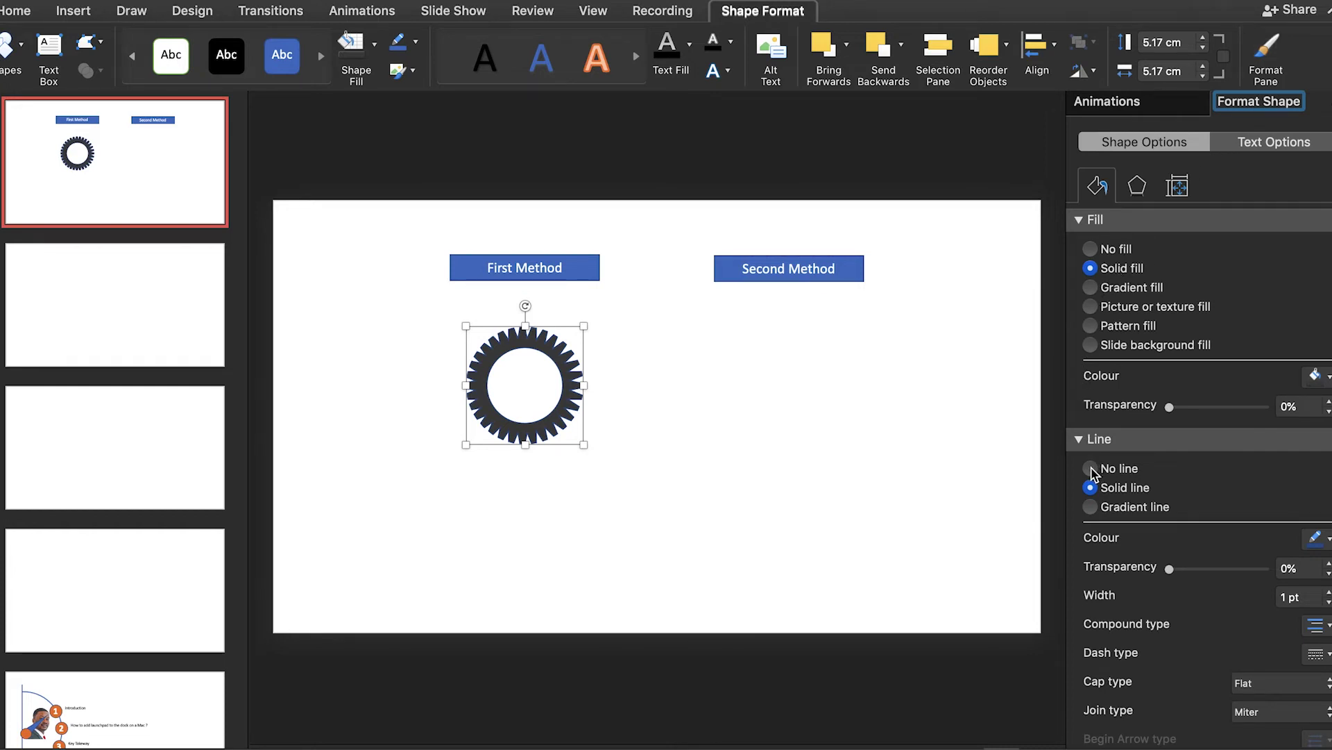
pyautogui.click(1091, 469)
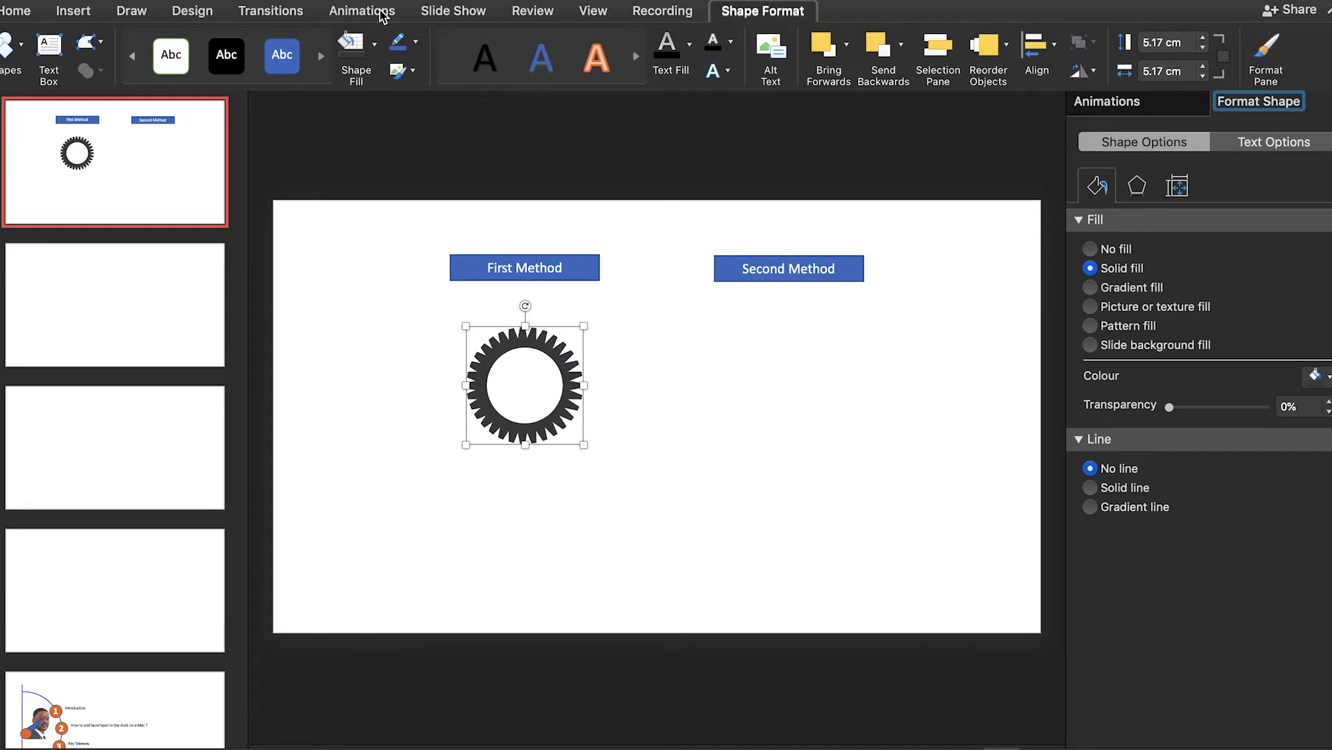
pyautogui.click(382, 16)
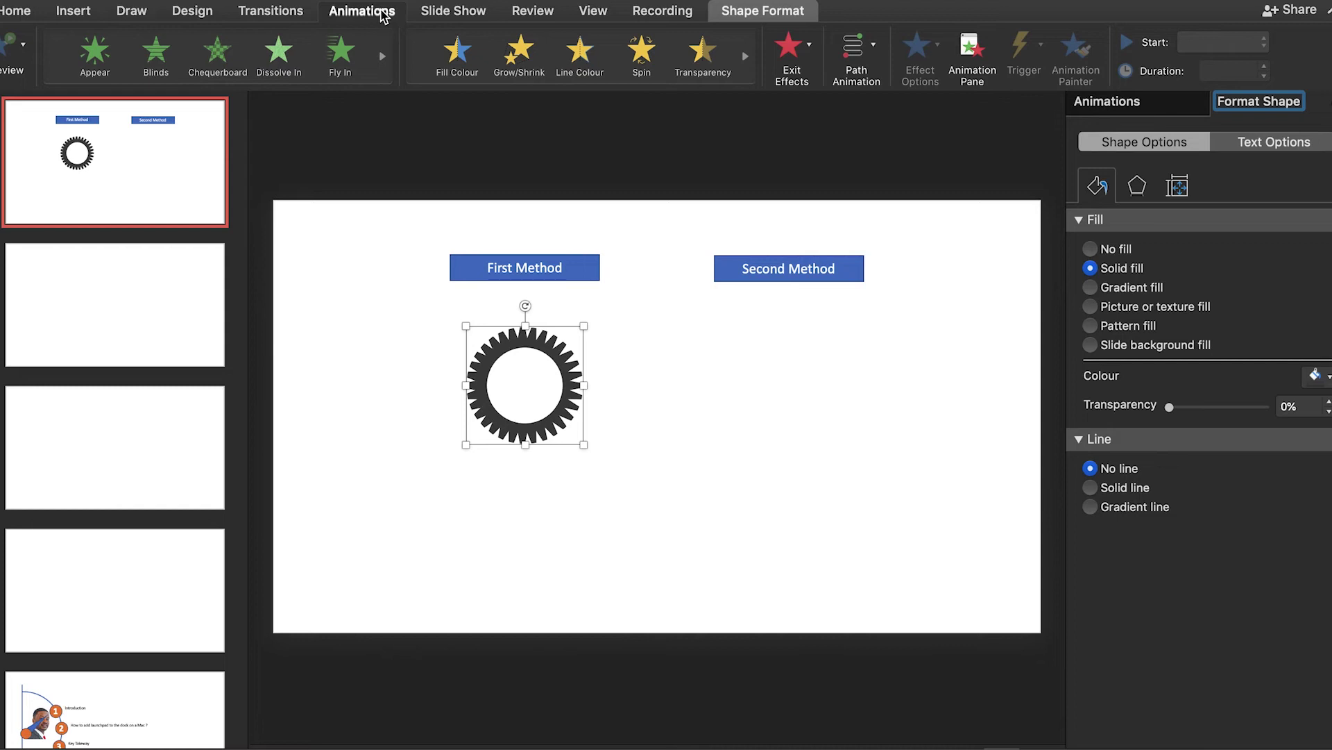
# - Apply the Spin animation and set its Repeat to Until End of Slide
pyautogui.click(642, 53)
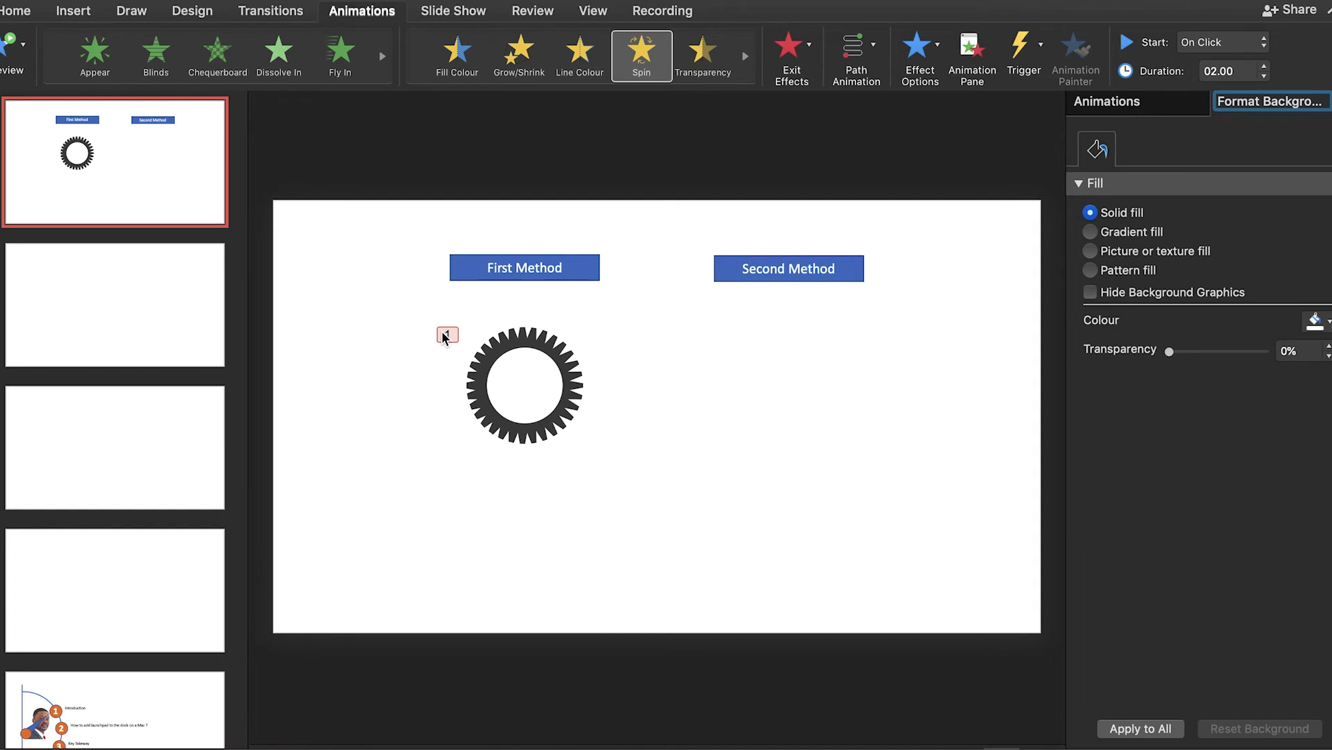
pyautogui.click(446, 335)
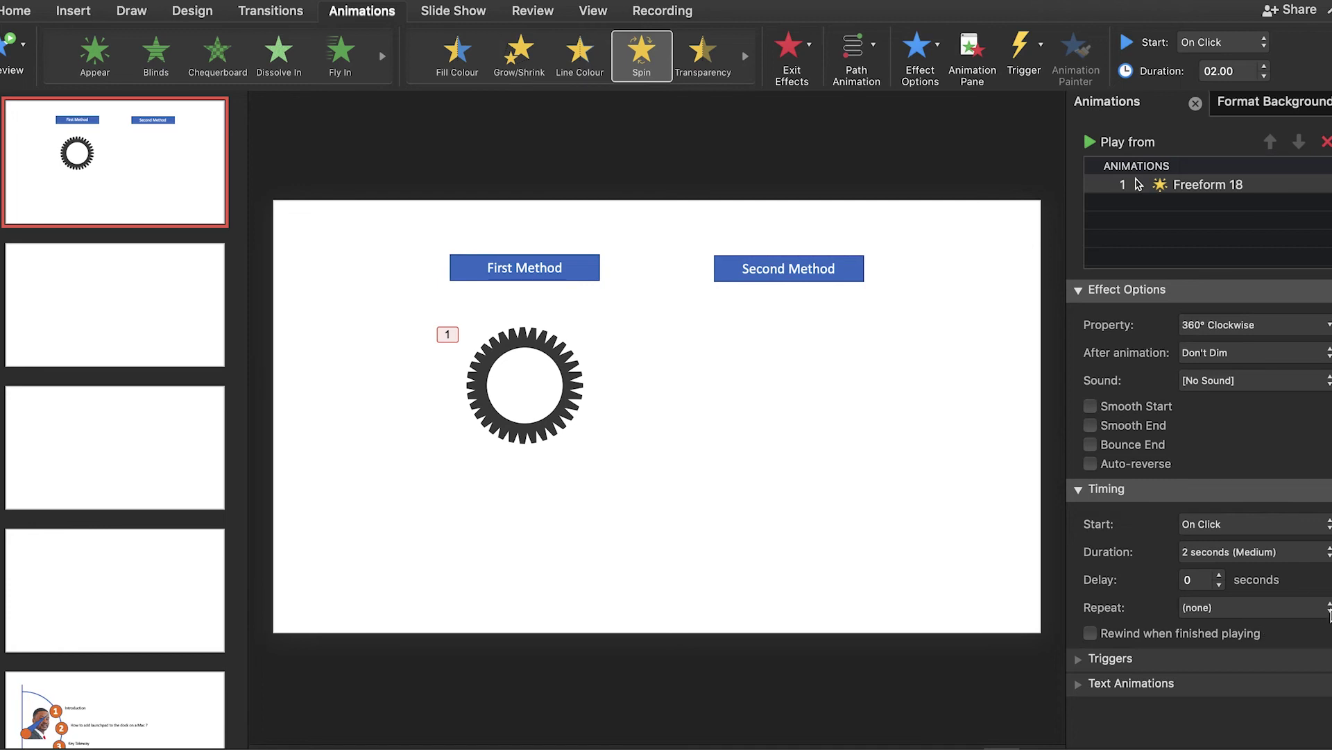
pyautogui.click(1328, 608)
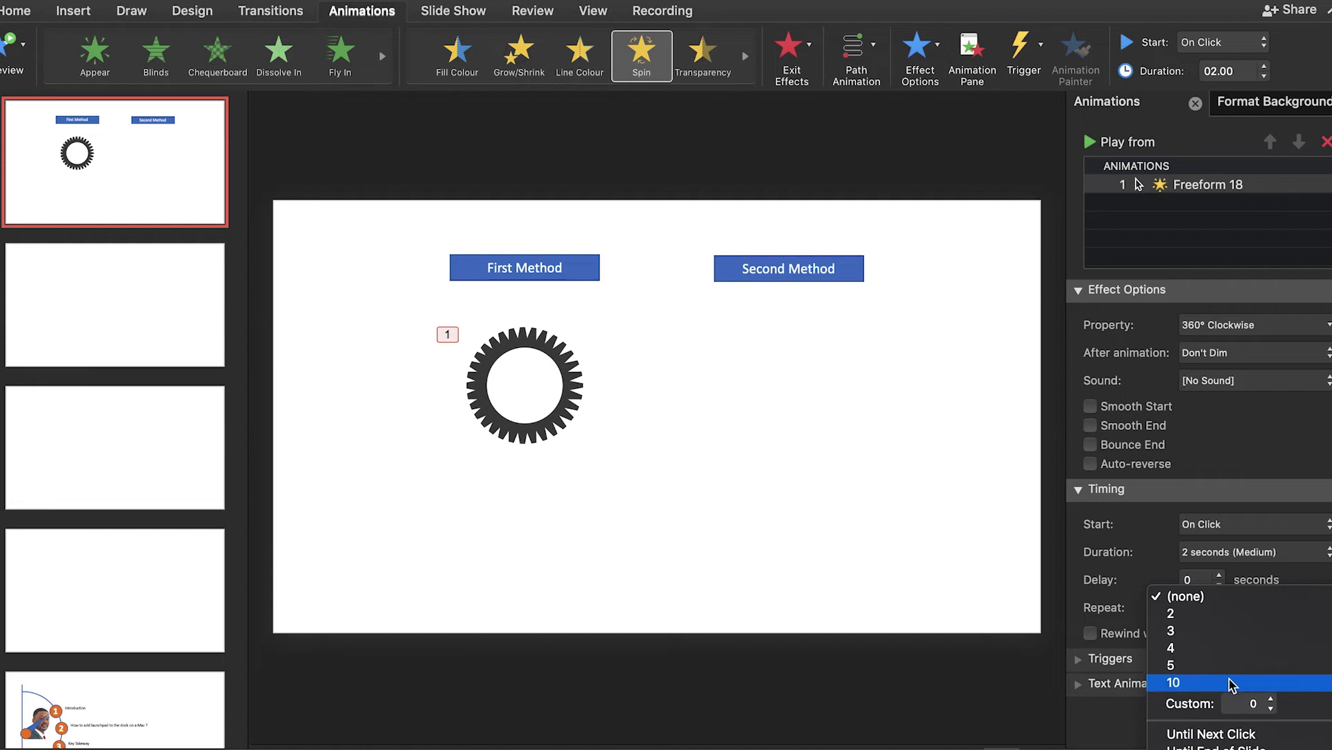
pyautogui.click(1211, 747)
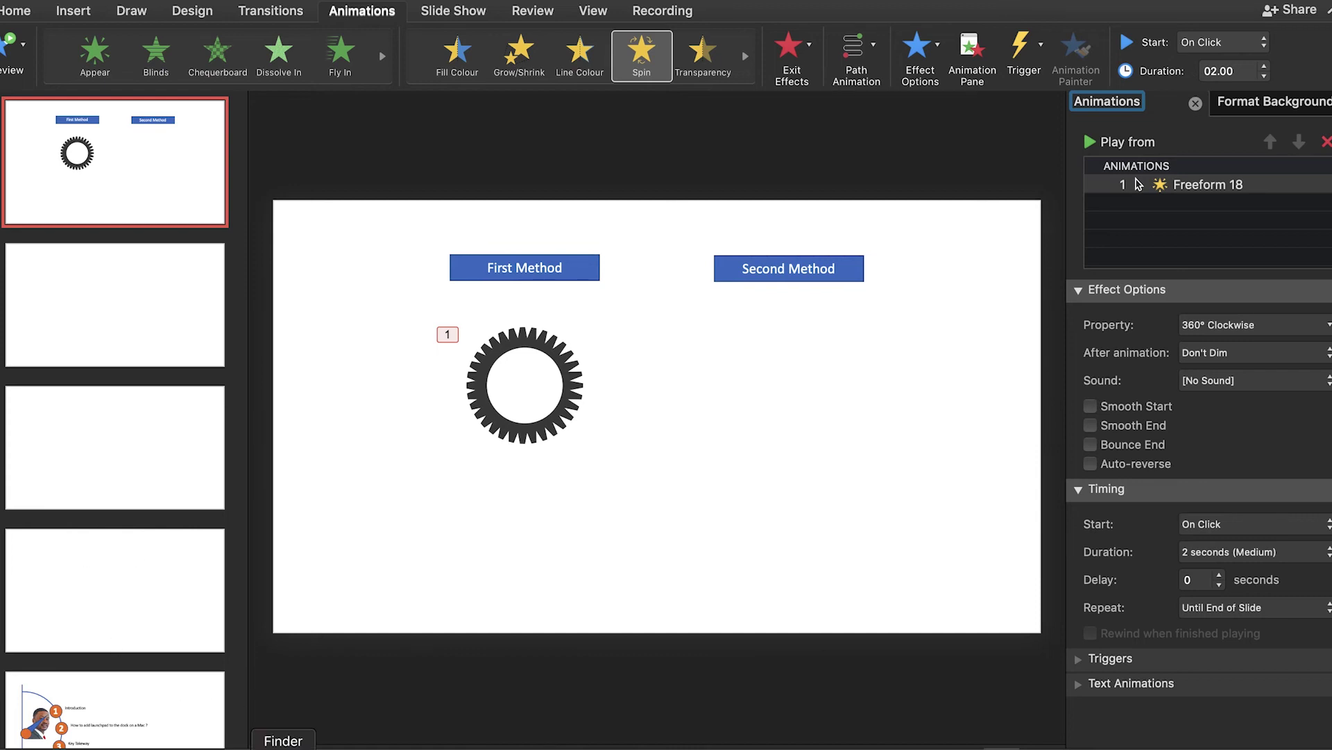
# - Drag the portrait PNG from Finder's Downloads folder onto the slide
pyautogui.click(284, 747)
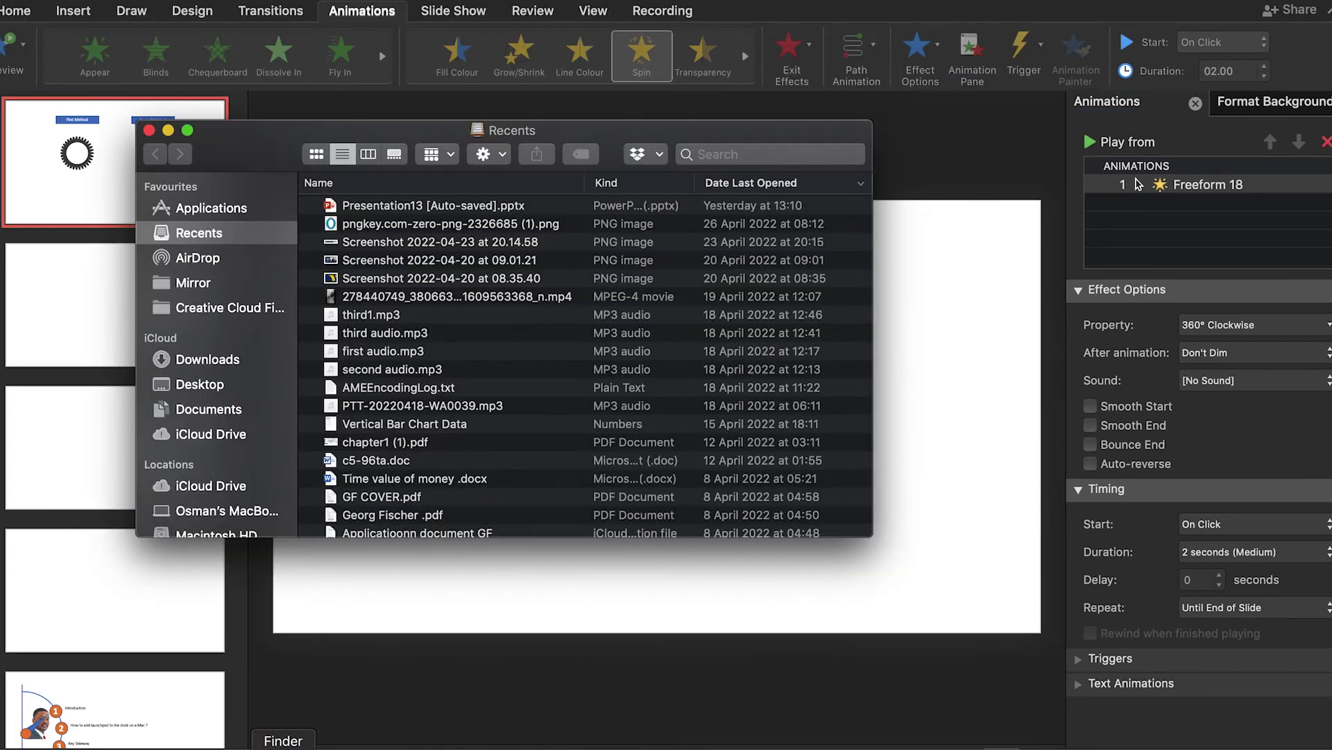
pyautogui.moveTo(310, 134); pyautogui.dragTo(879, 102)
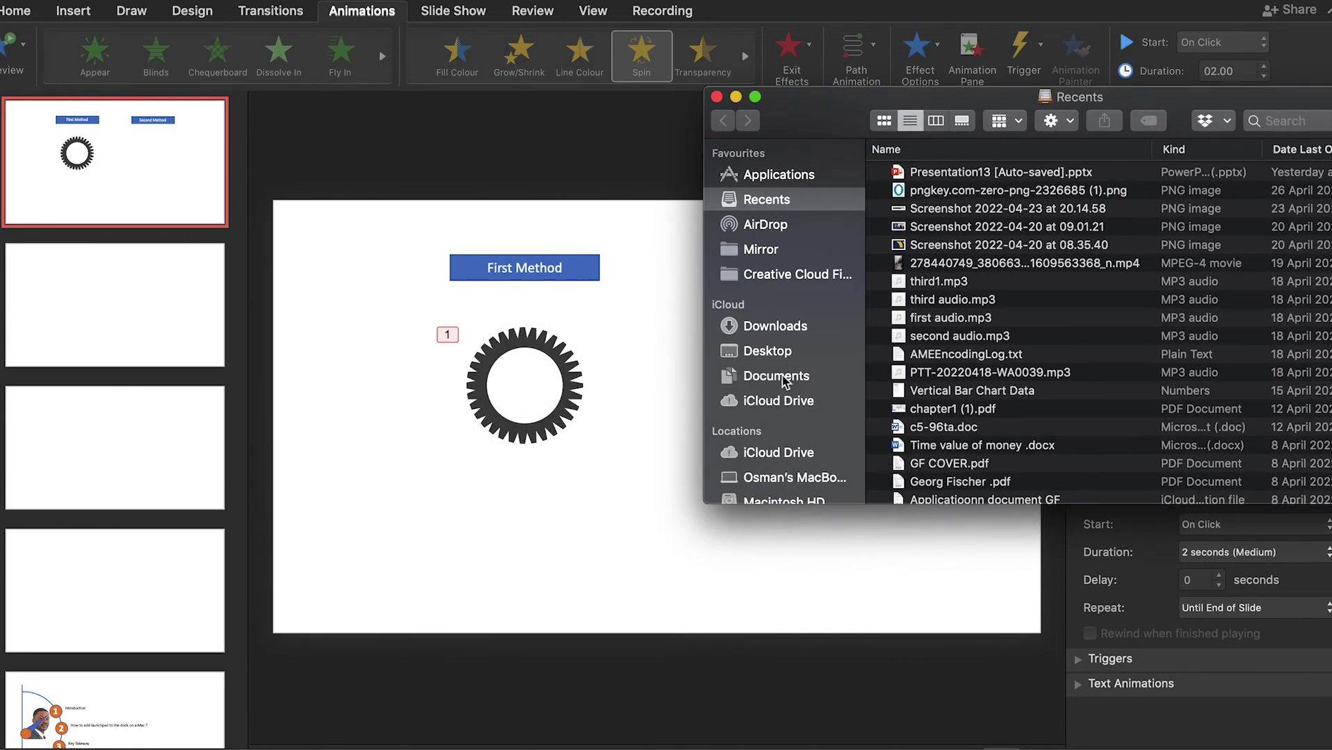
pyautogui.scroll(-5, 783, 380)
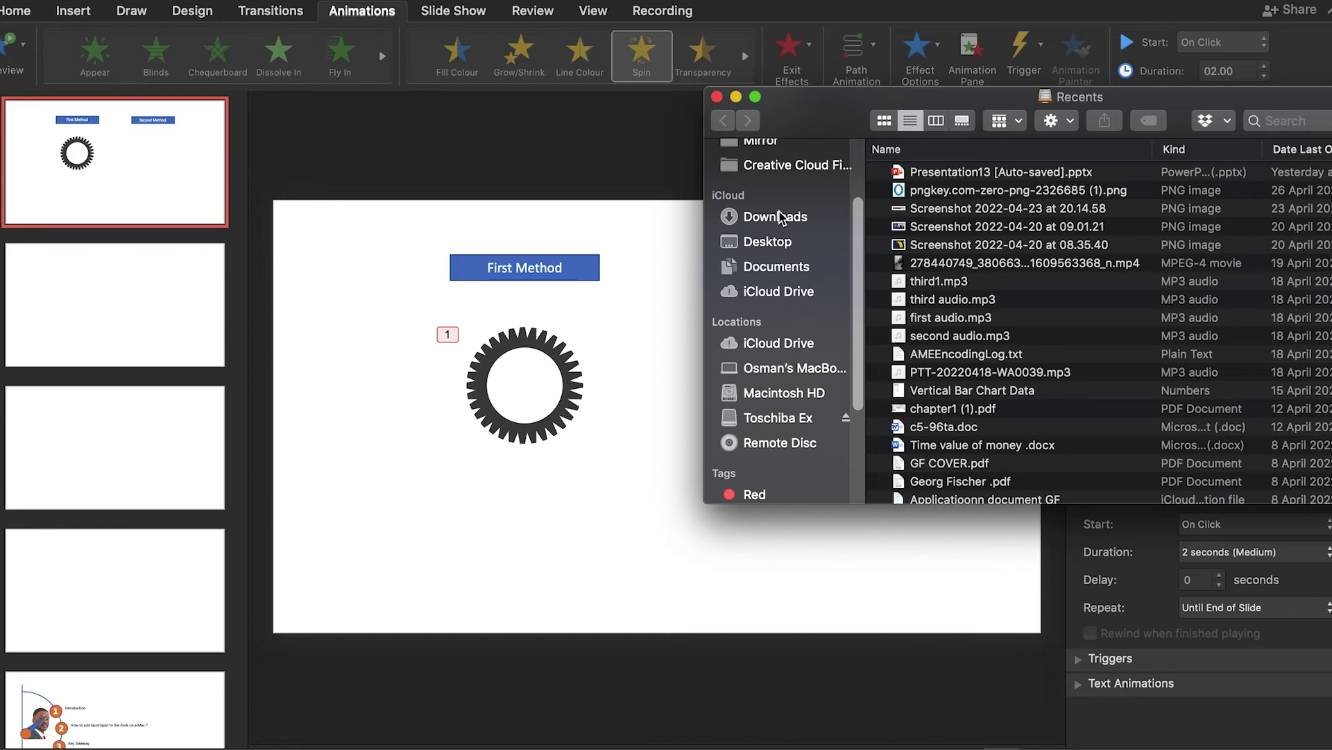
pyautogui.click(778, 217)
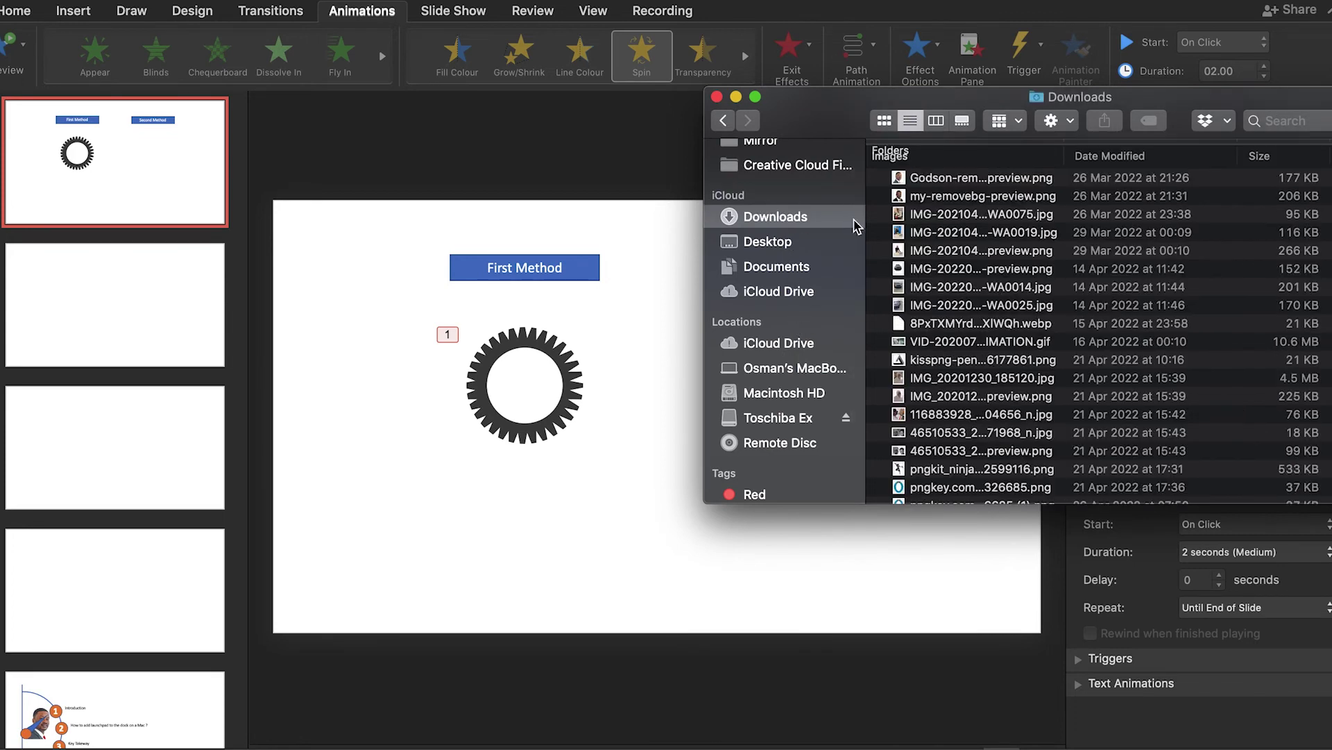
pyautogui.moveTo(913, 179); pyautogui.dragTo(490, 500)
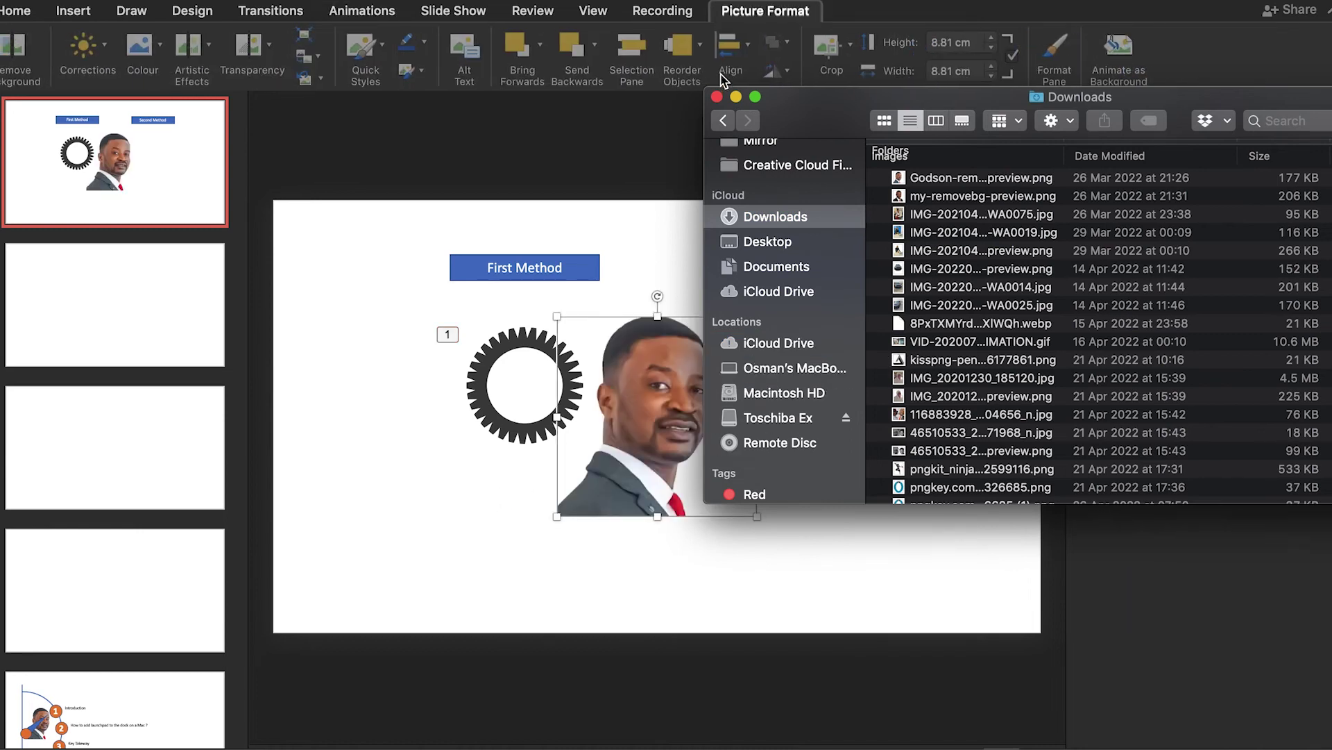
pyautogui.click(717, 97)
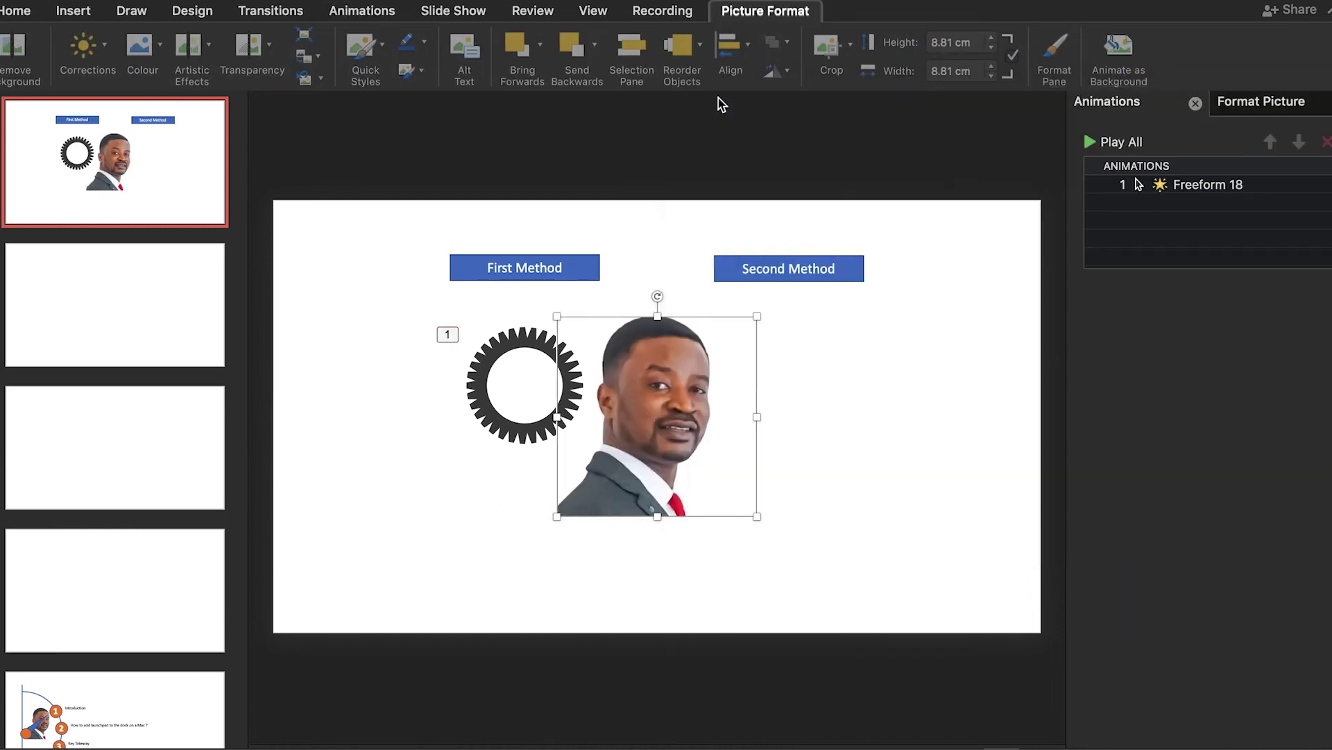
# - Resize the portrait to 2.62 cm and centre it within the gear ring's hole
pyautogui.click(756, 320)
pyautogui.moveTo(753, 317); pyautogui.dragTo(534, 384)
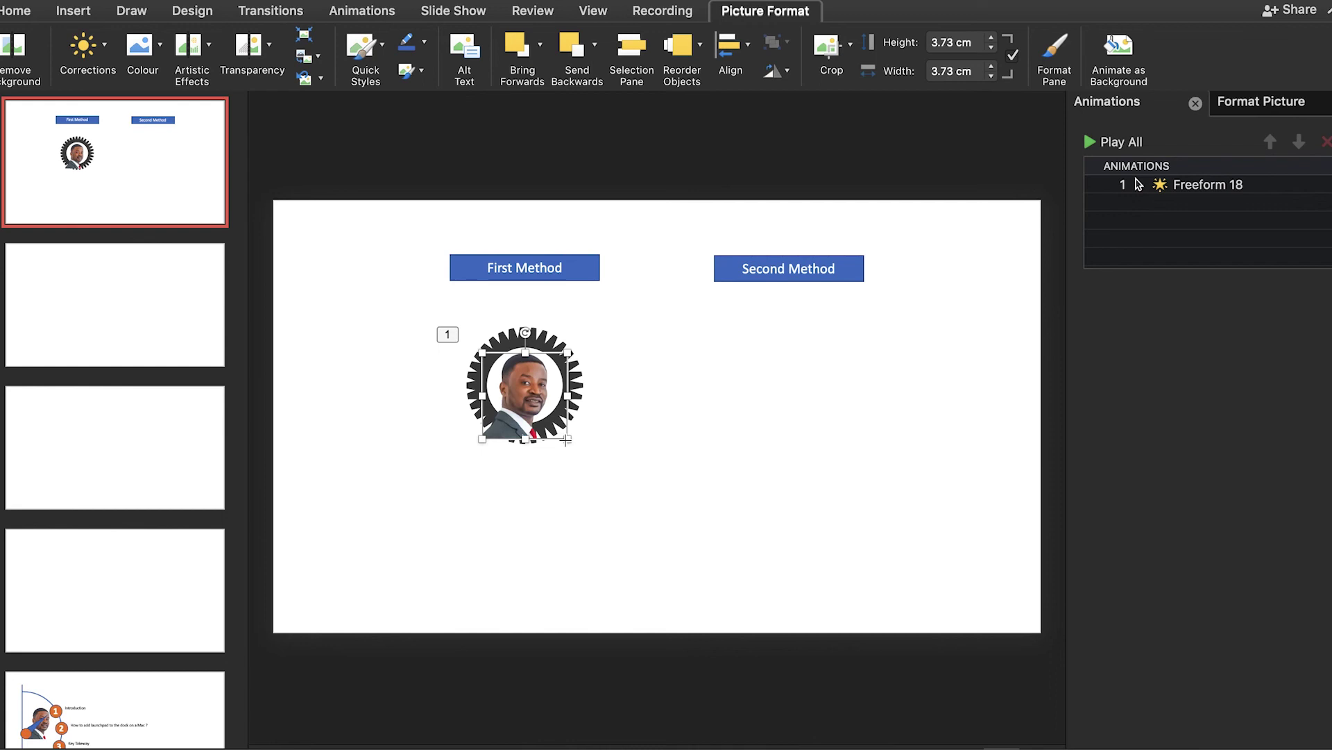
pyautogui.moveTo(567, 440); pyautogui.dragTo(556, 383)
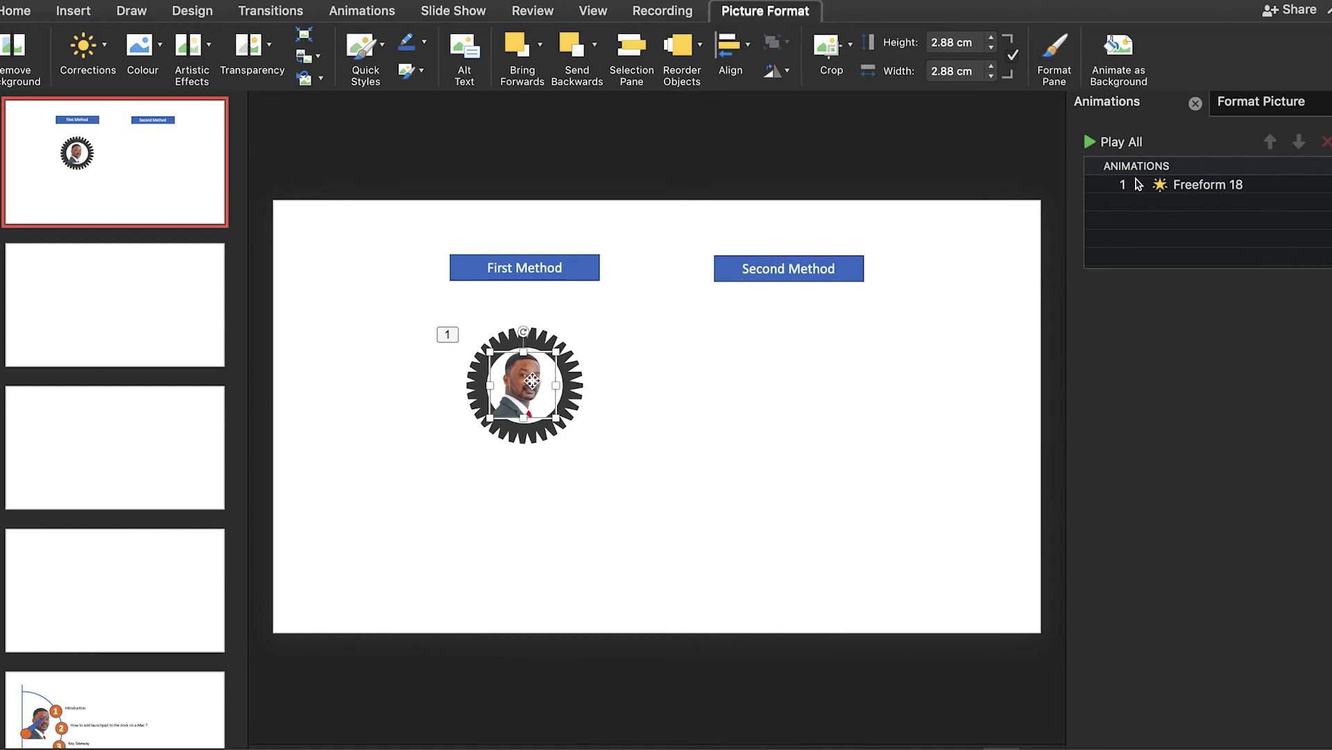
pyautogui.moveTo(532, 381); pyautogui.dragTo(558, 409)
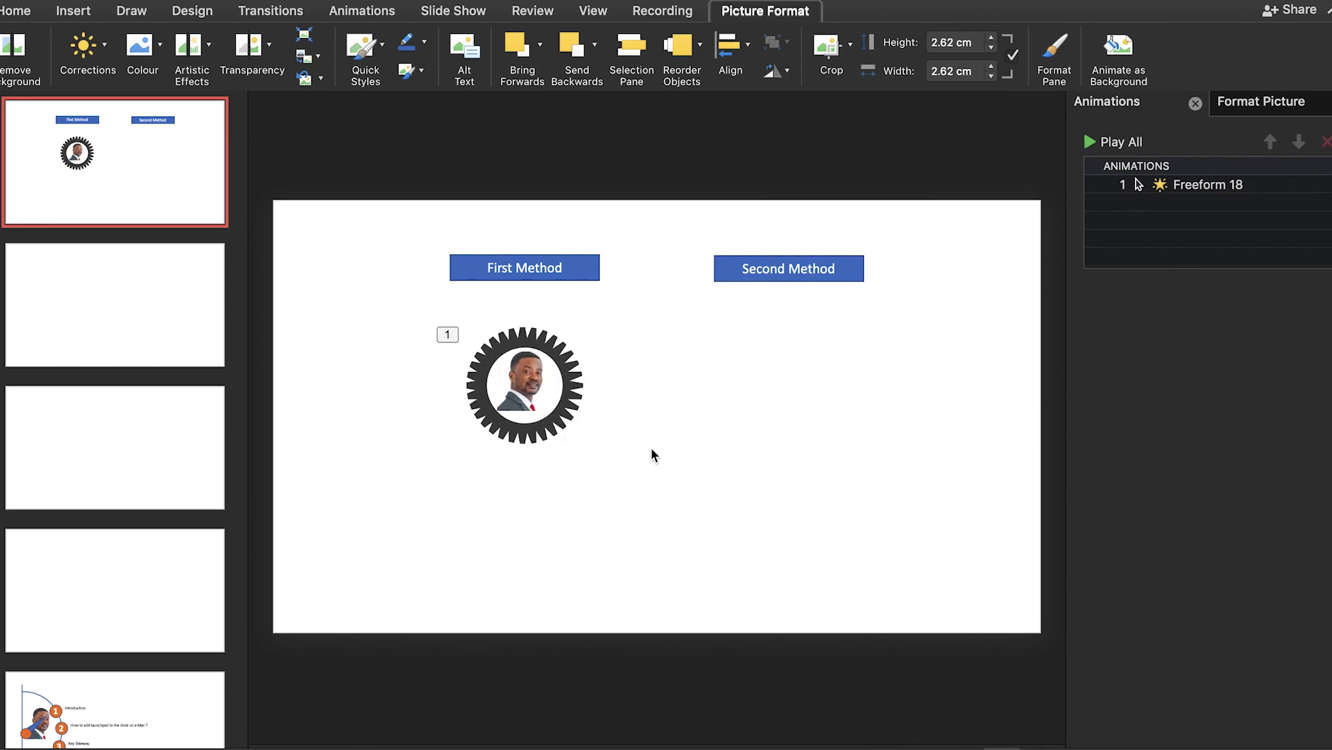
pyautogui.click(663, 472)
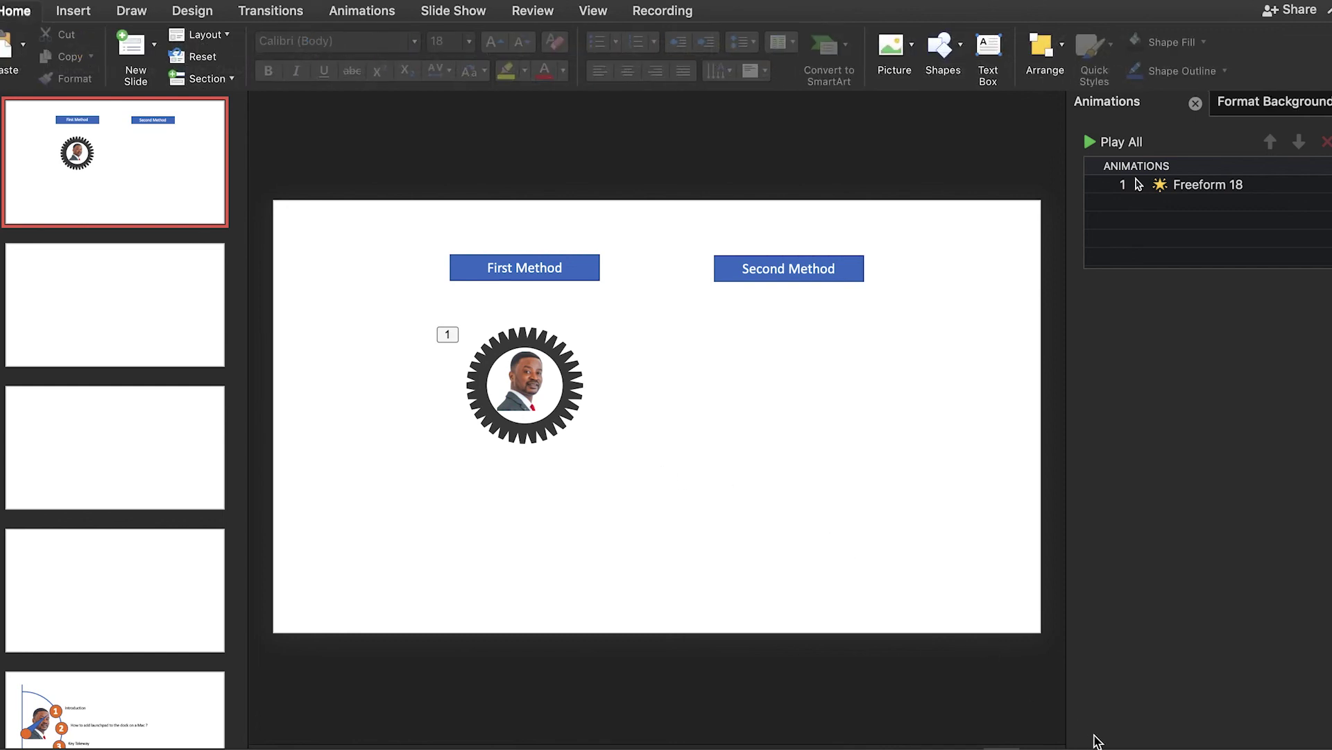